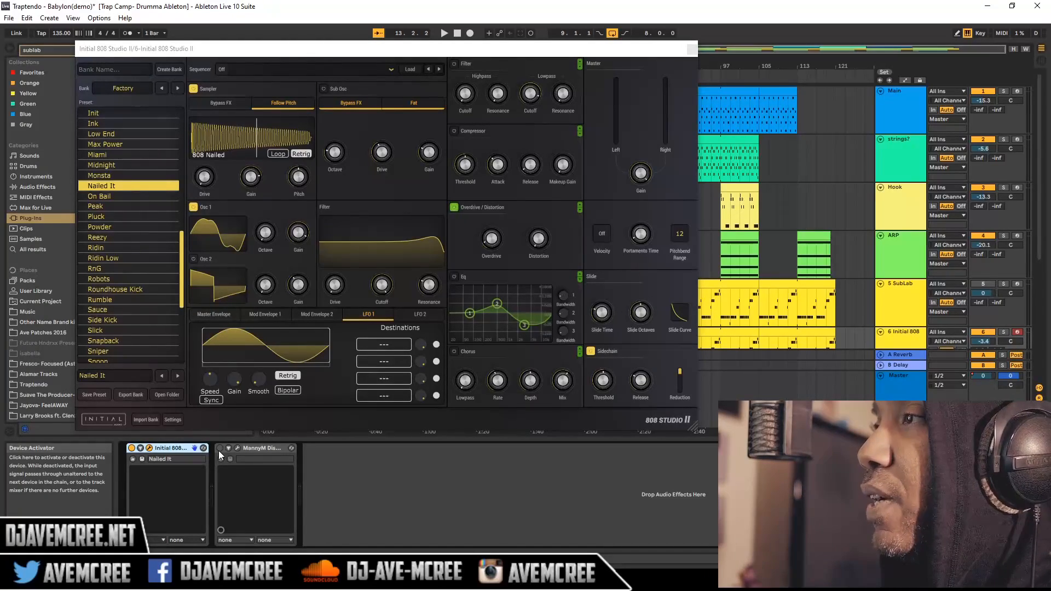
Play the Initial 808 track with its MannyM Distortion effect switched on, and bypass the effect again.
{"action": "left_click", "coordinate": [219, 449]}
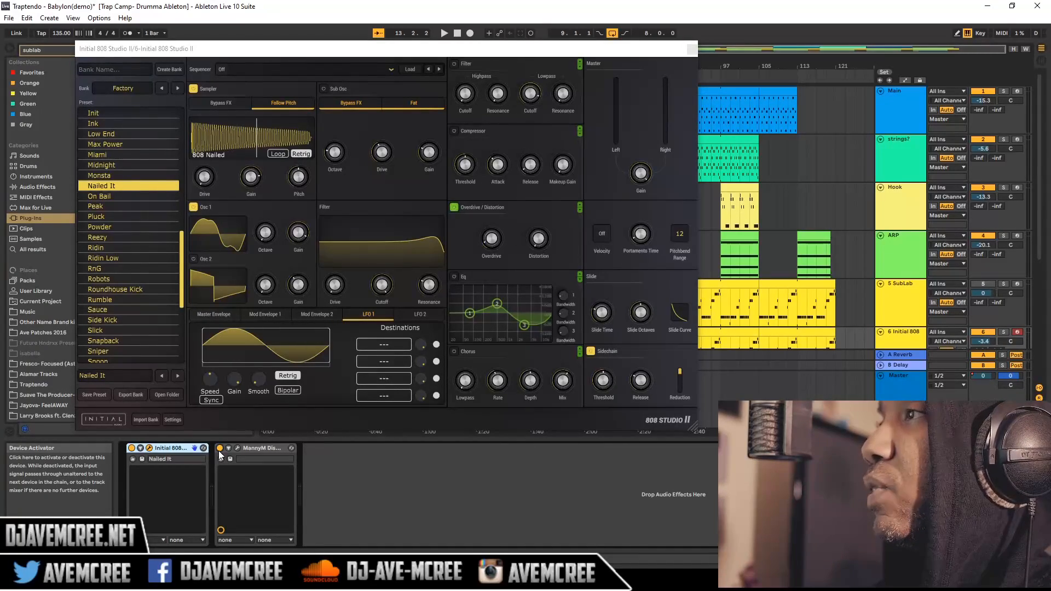
{"action": "key", "text": "space"}
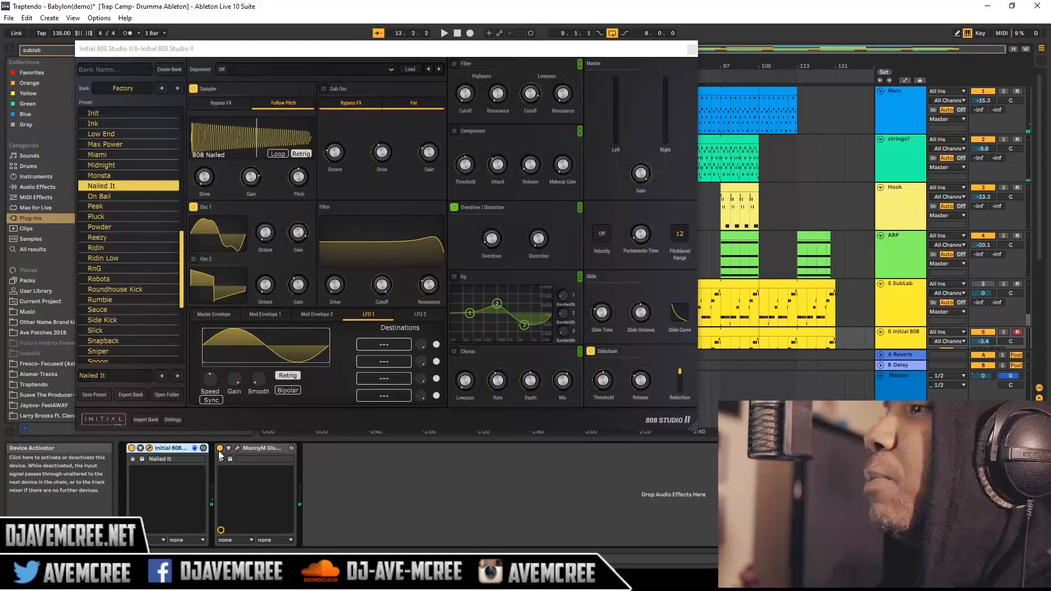
{"action": "left_click", "coordinate": [220, 448]}
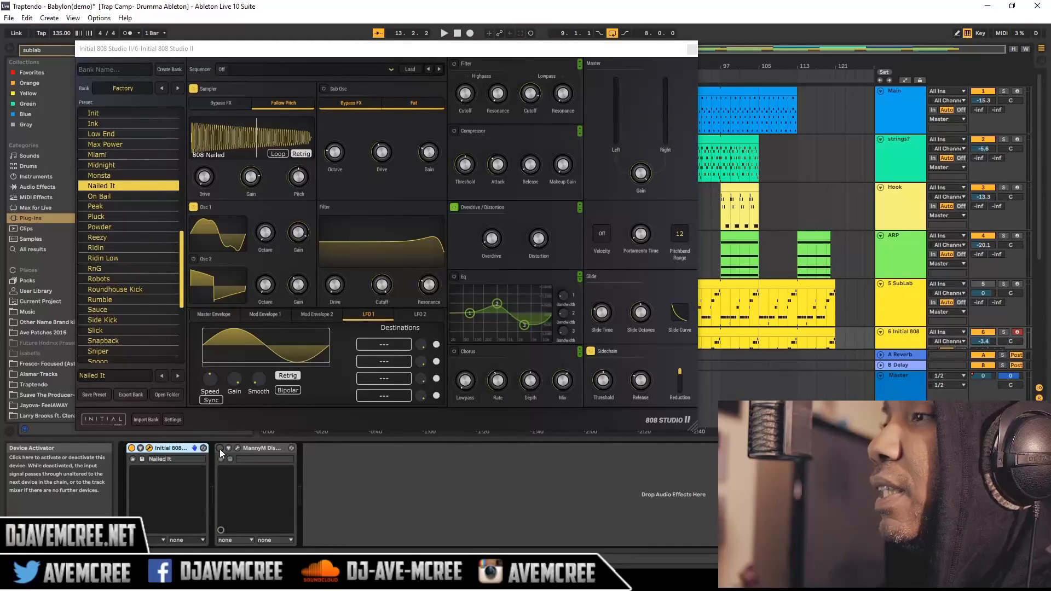
View the MannyM Distortion plug-in's settings, close its window and play the Initial 808 track with the effect bypassed.
{"action": "left_click", "coordinate": [238, 449]}
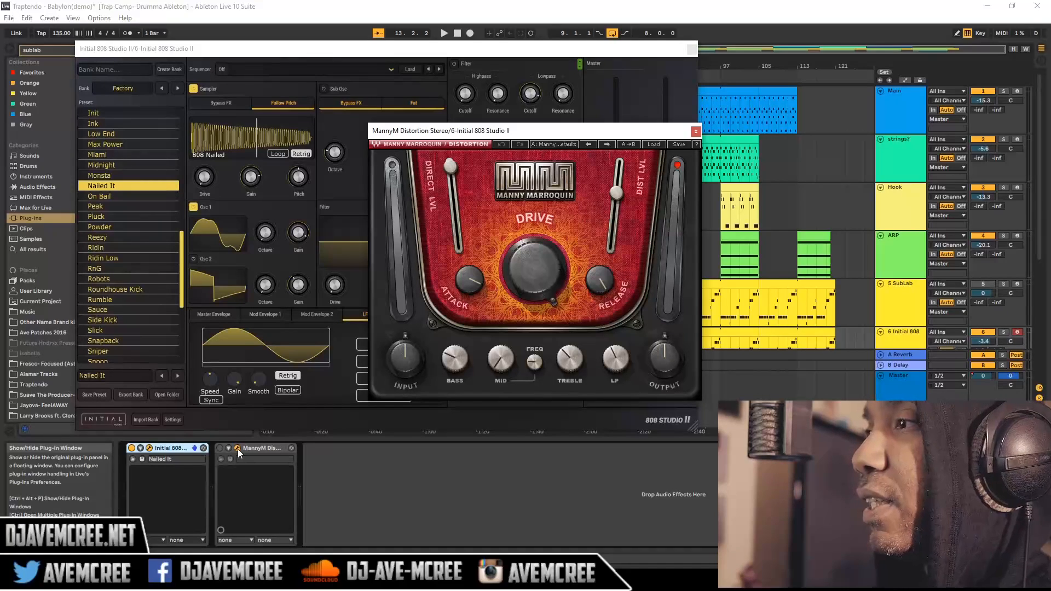
{"action": "left_click", "coordinate": [237, 449]}
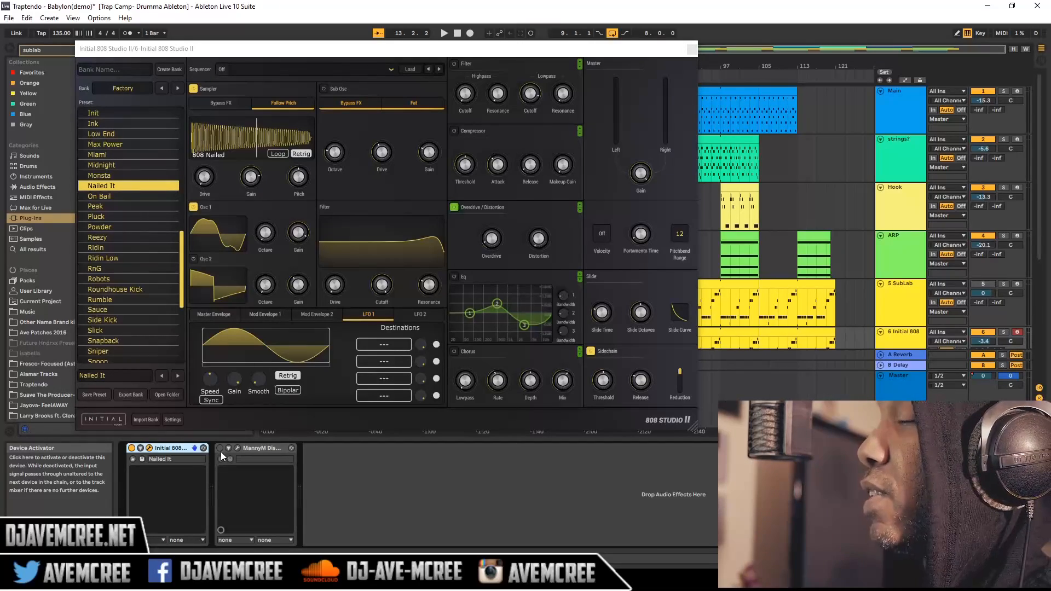
{"action": "key", "text": "space"}
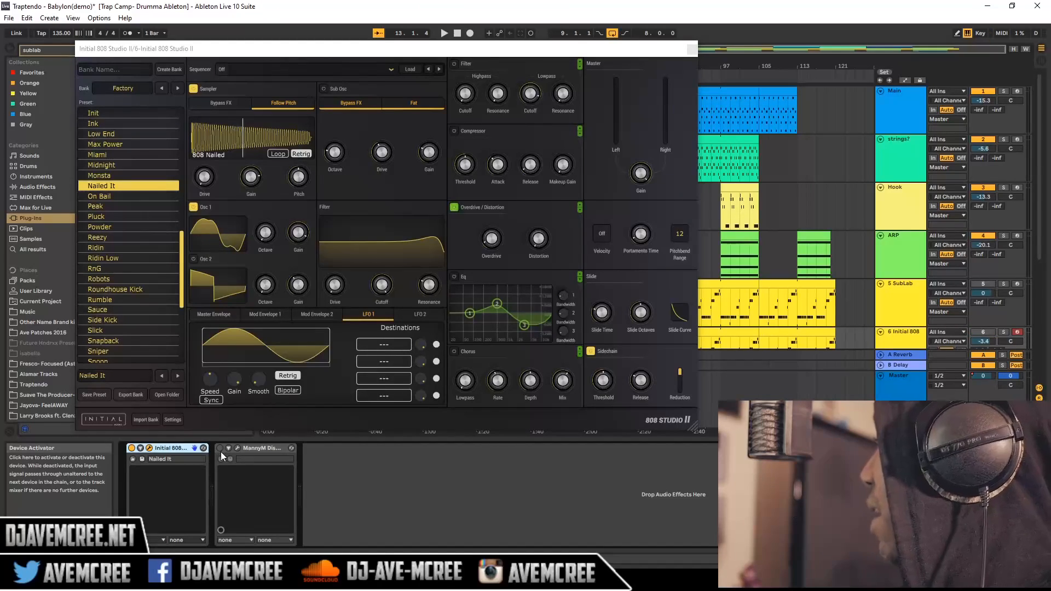
On the SubLab track, compare playback with MannyM Distortion bypassed and with it switched back on.
{"action": "key", "text": "Up"}
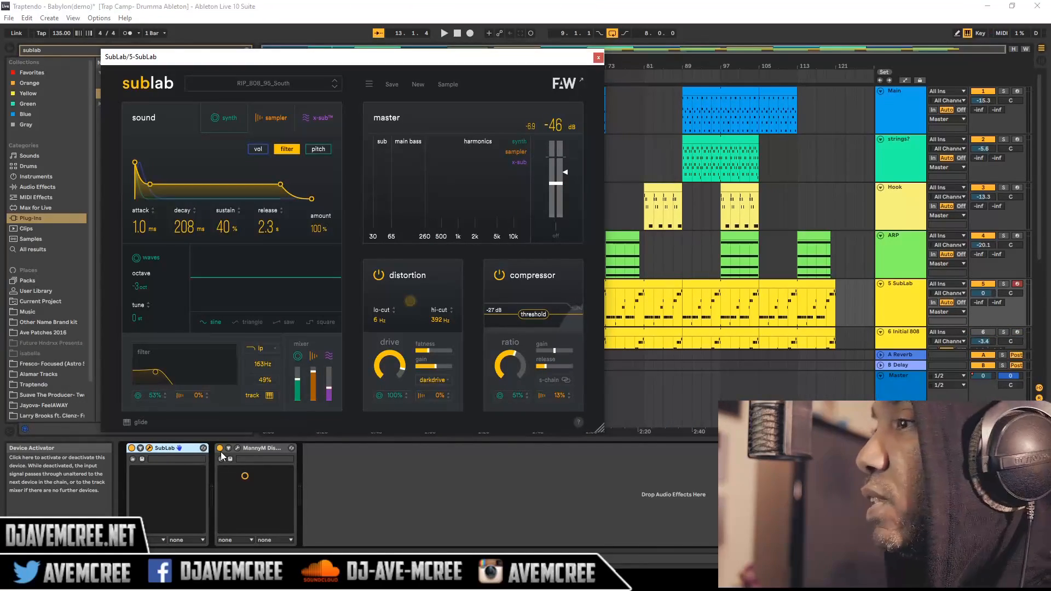
{"action": "left_click", "coordinate": [220, 449]}
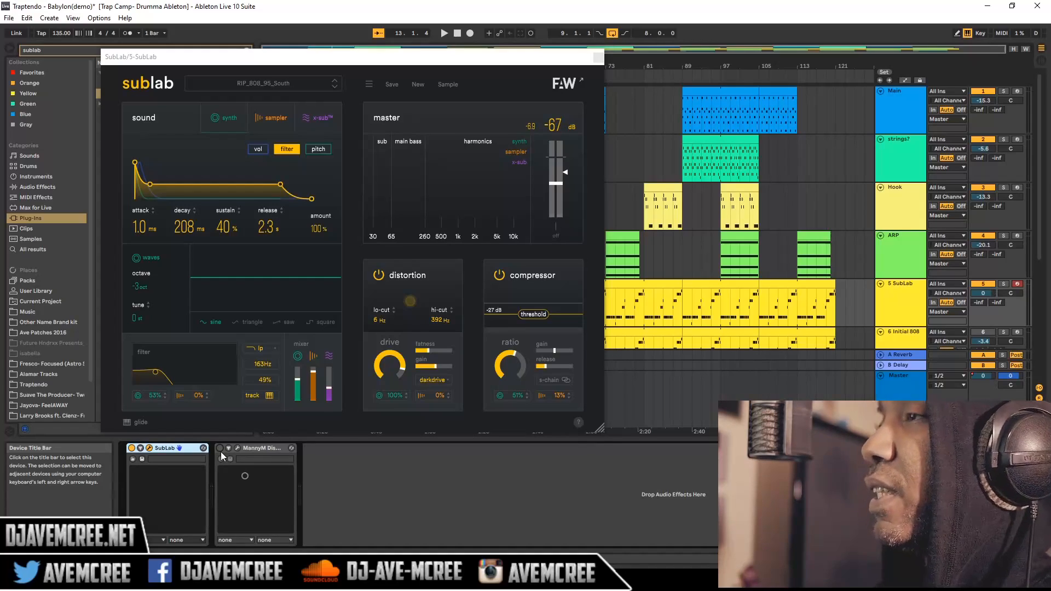
{"action": "key", "text": "space"}
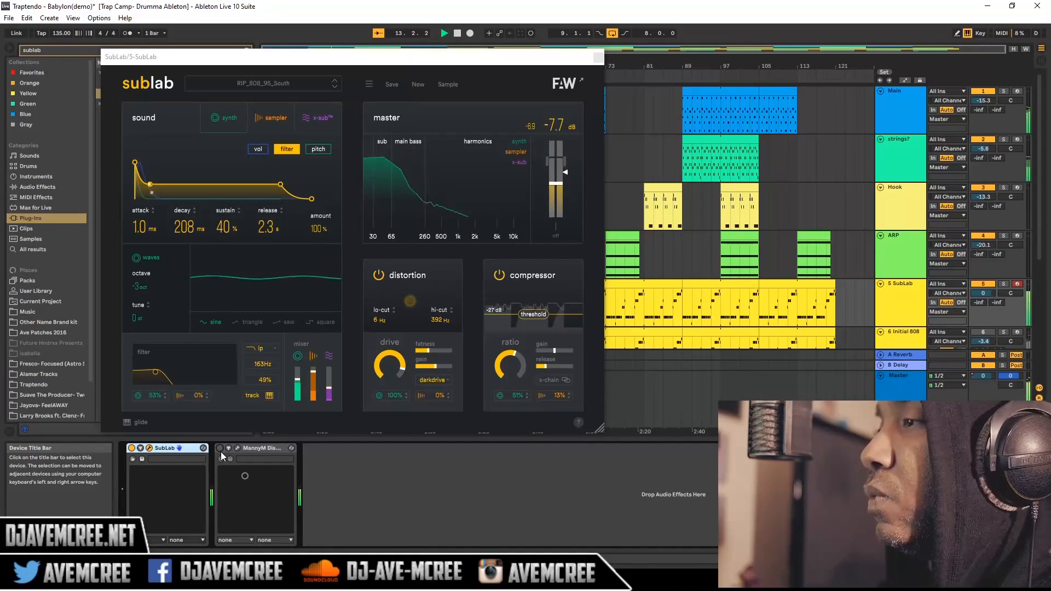
{"action": "key", "text": "space"}
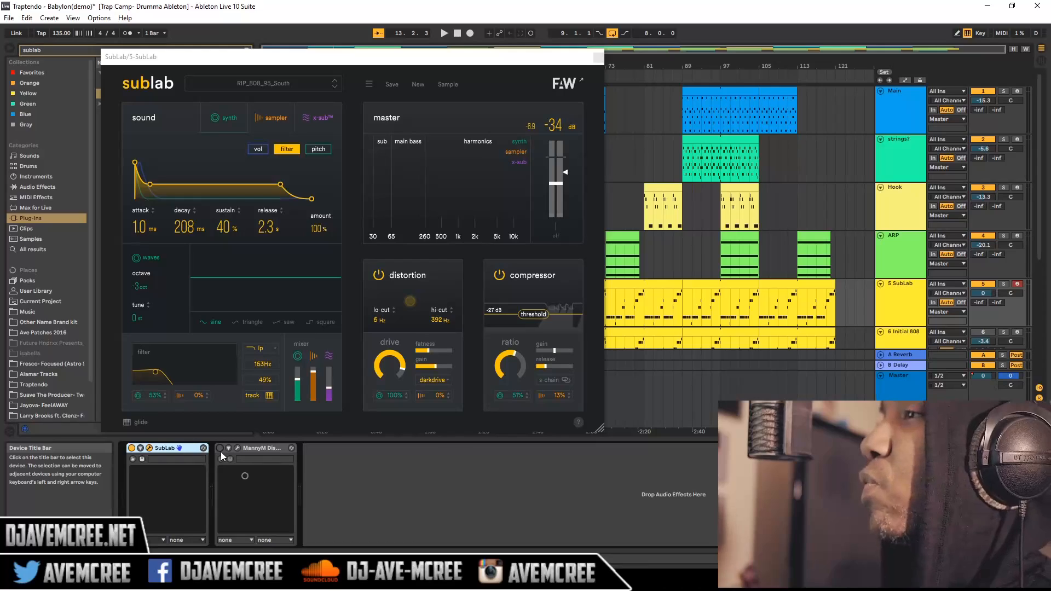
{"action": "left_click", "coordinate": [220, 450]}
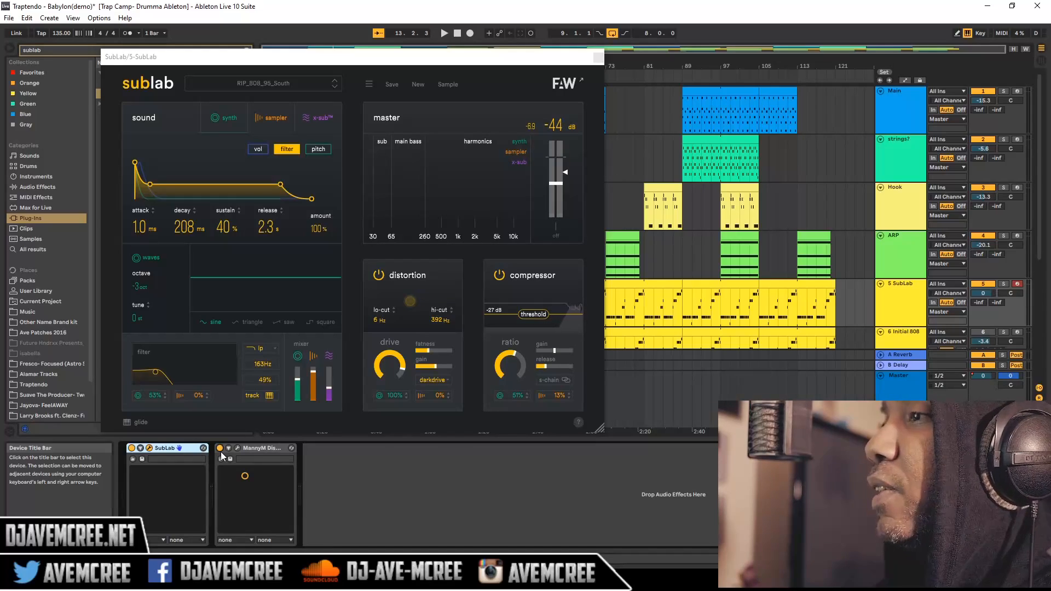
{"action": "key", "text": "space"}
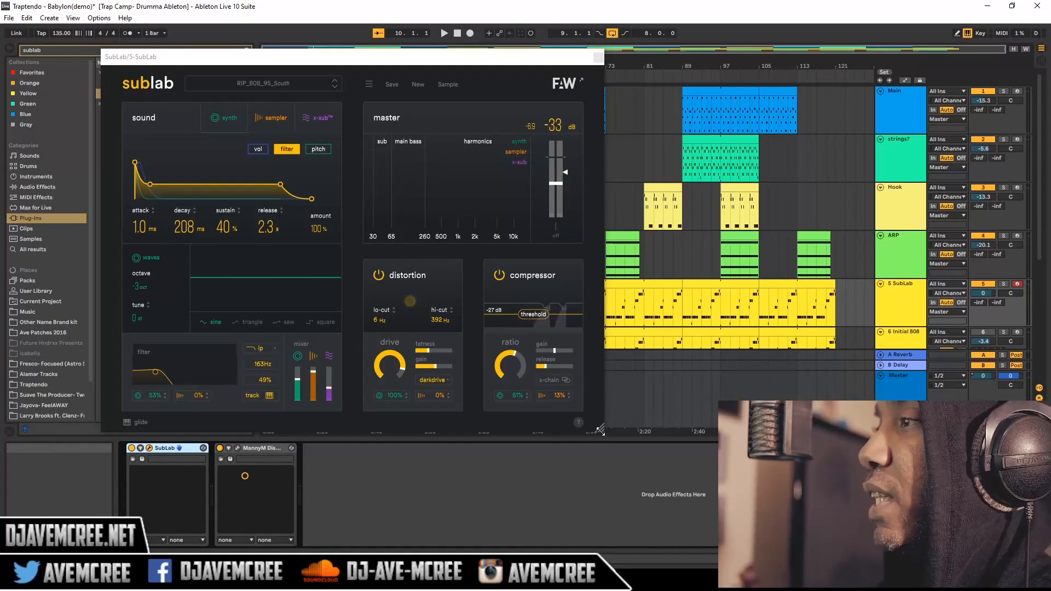
Enlarge the SubLab plug-in window and shrink the Initial 808 Studio II window slightly.
{"action": "left_click_drag", "start_coordinate": [600, 430], "coordinate": [672, 485]}
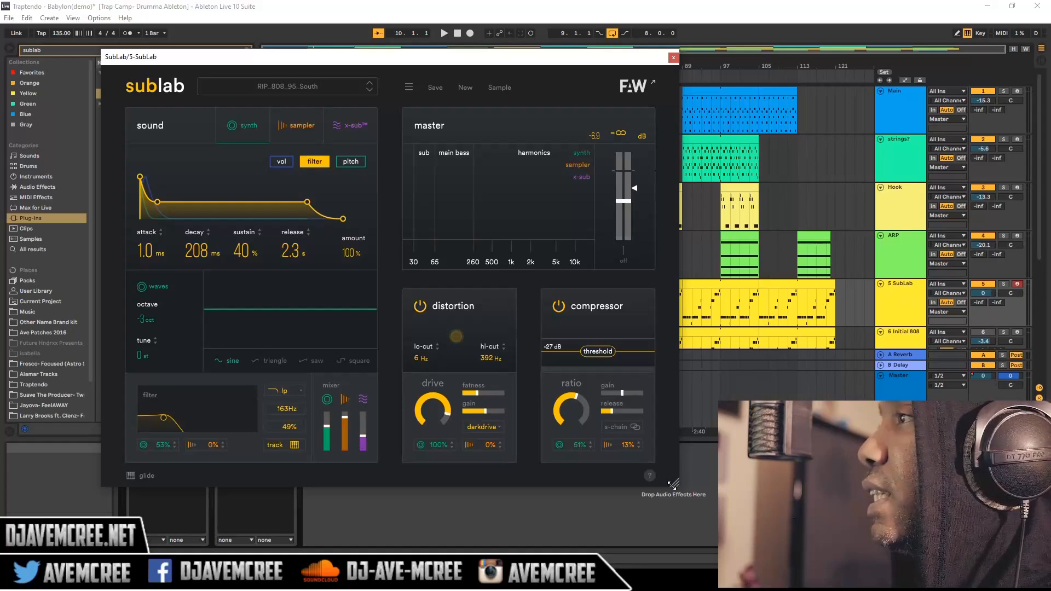
{"action": "key", "text": "Down"}
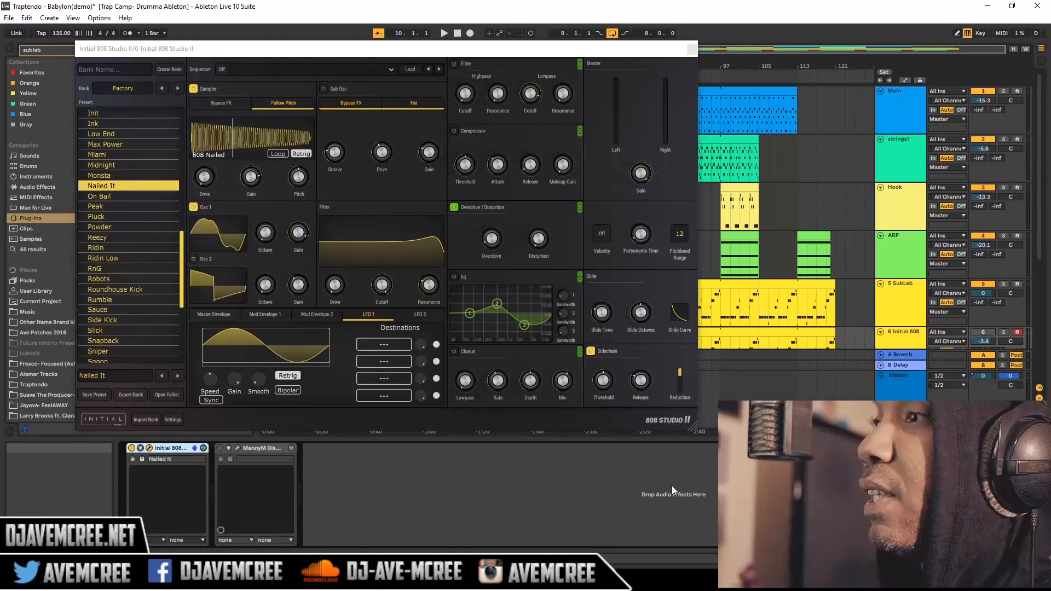
{"action": "left_click_drag", "start_coordinate": [693, 427], "coordinate": [631, 426]}
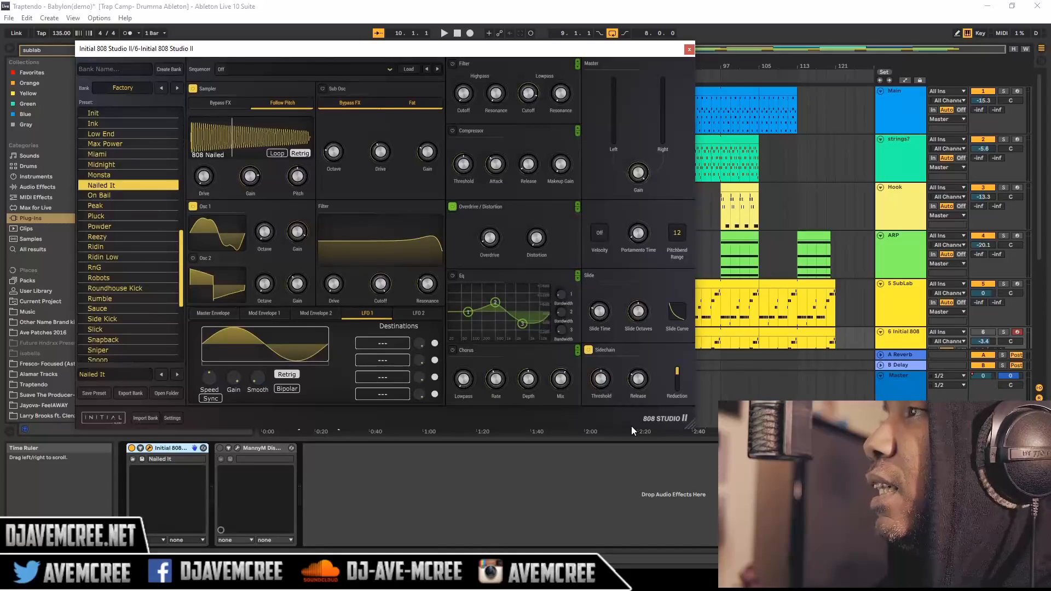
Return to the SubLab track and play a short part of the loop.
{"action": "key", "text": "Up"}
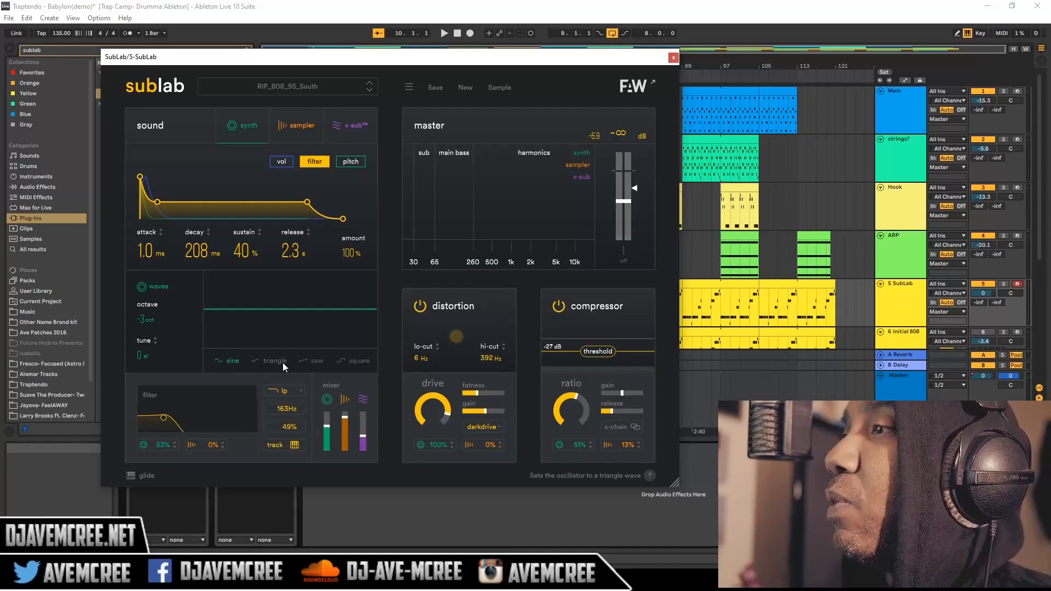
{"action": "key", "text": "space"}
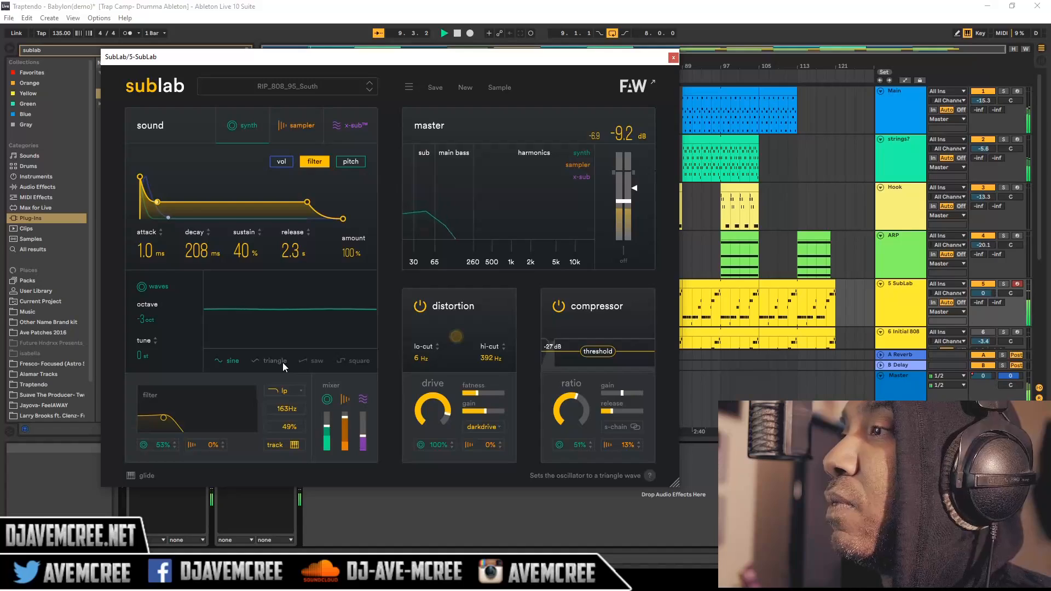
{"action": "key", "text": "space"}
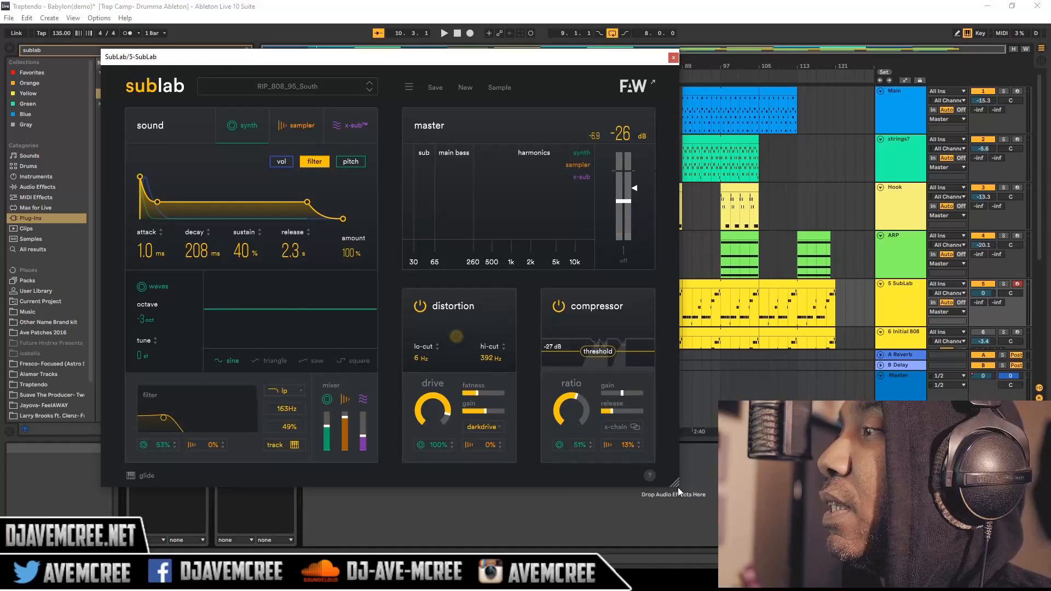
Resize the SubLab plug-in window, first smaller and back up to a medium size.
{"action": "left_click_drag", "start_coordinate": [678, 488], "coordinate": [596, 408]}
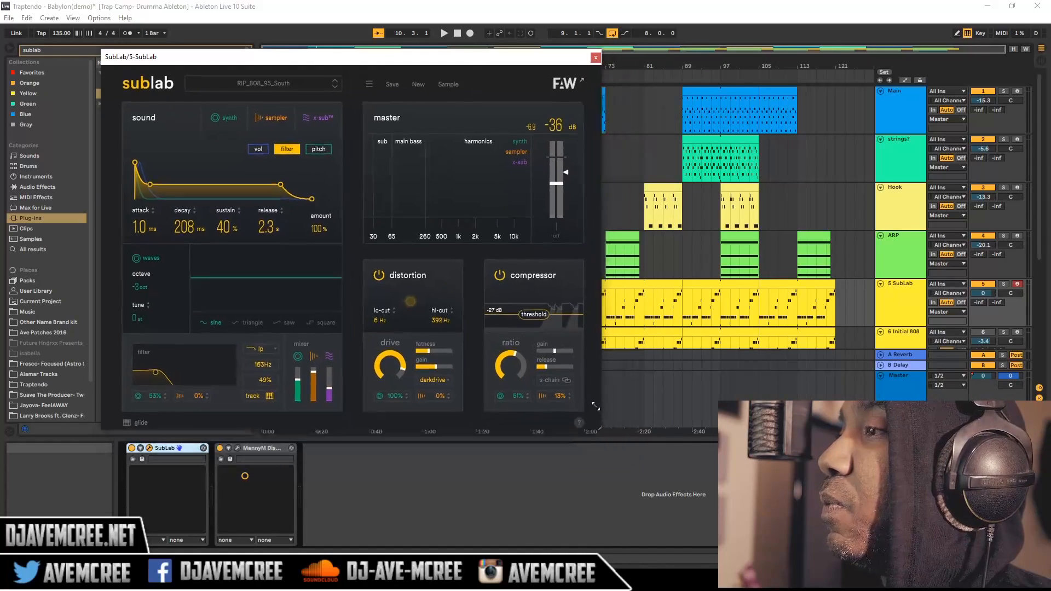
{"action": "left_click", "coordinate": [530, 451]}
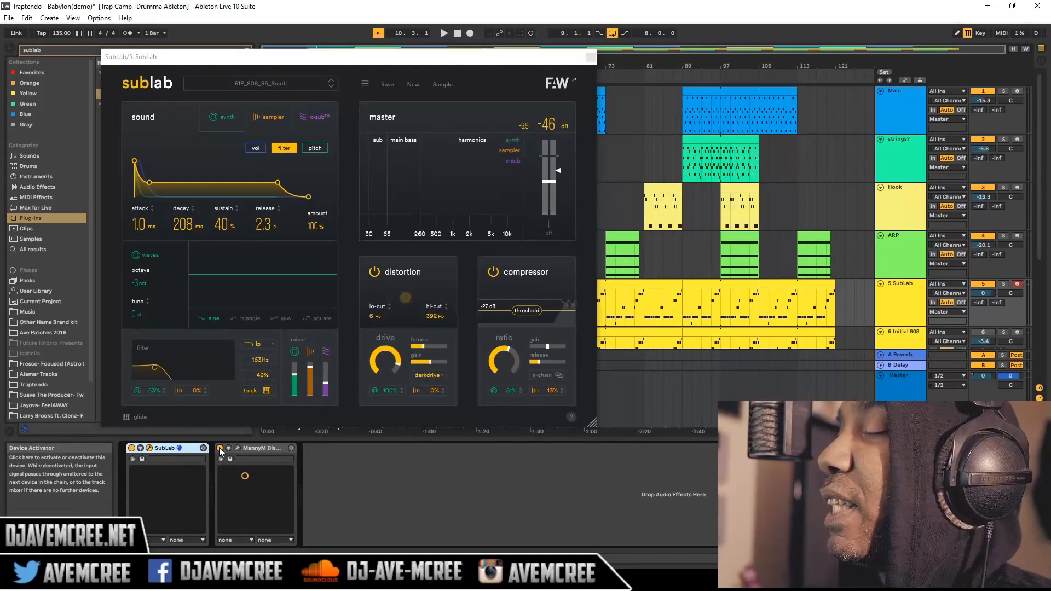
{"action": "left_click_drag", "start_coordinate": [592, 424], "coordinate": [652, 466]}
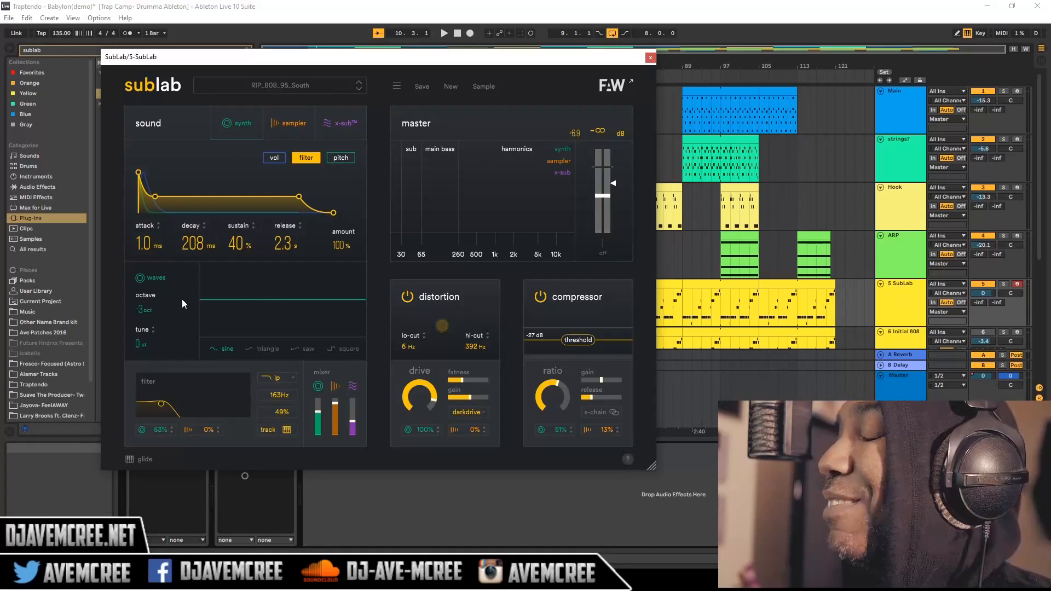
Set SubLab's synth oscillator to a triangle wave and audition it in the playing loop.
{"action": "key", "text": "space"}
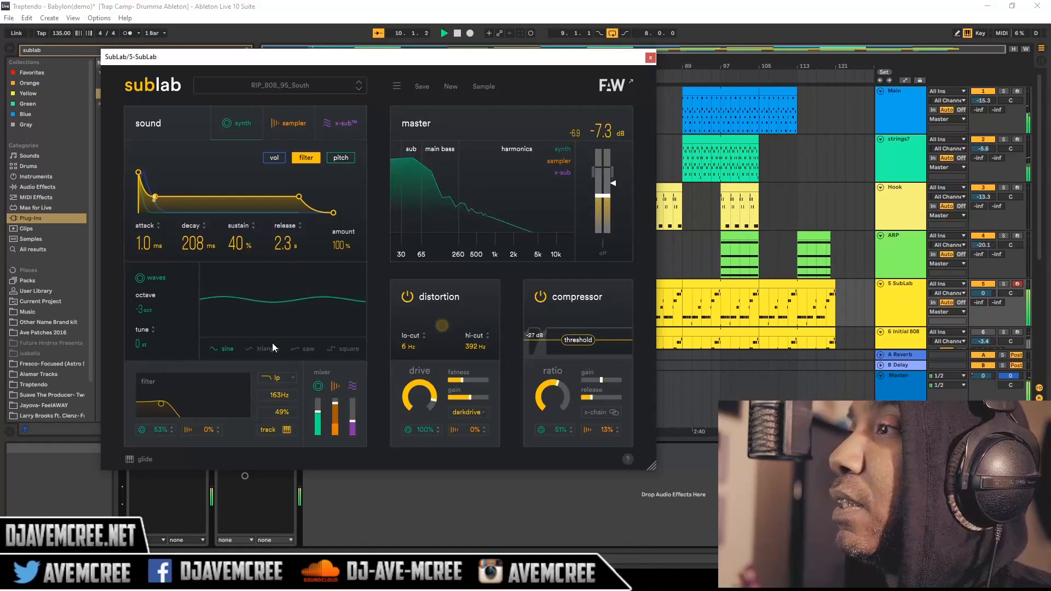
{"action": "left_click", "coordinate": [270, 352]}
{"action": "key", "text": "space"}
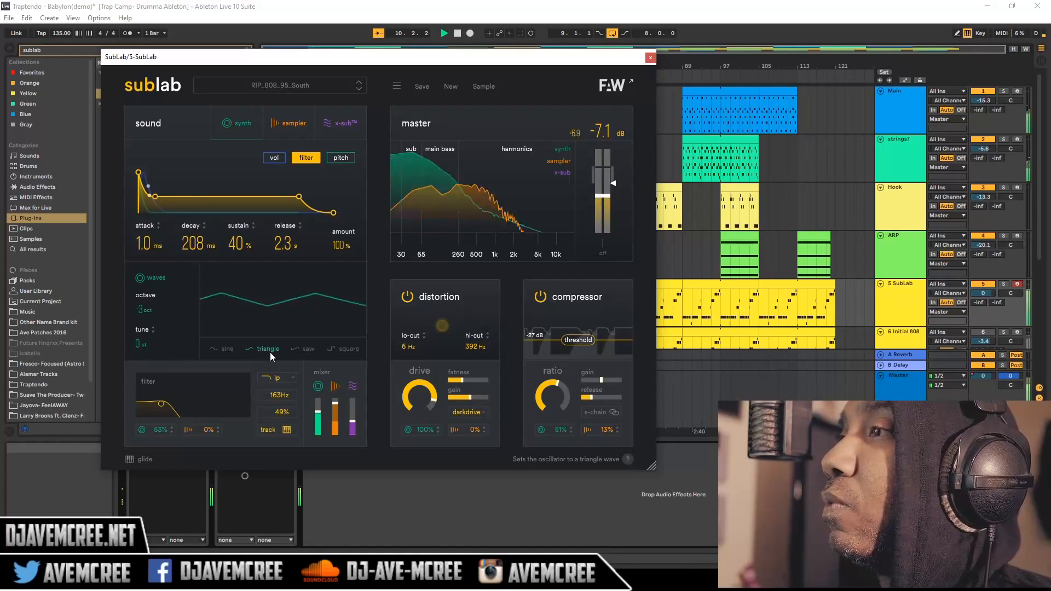
{"action": "key", "text": "space"}
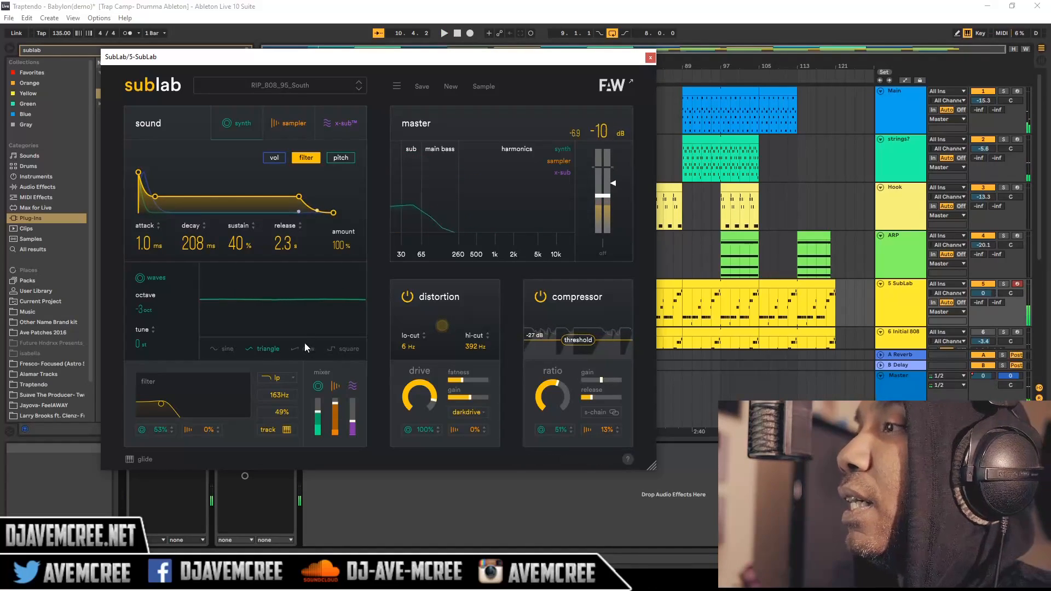
Audition SubLab's synth oscillator with a square wave and set it back to sine.
{"action": "key", "text": "space"}
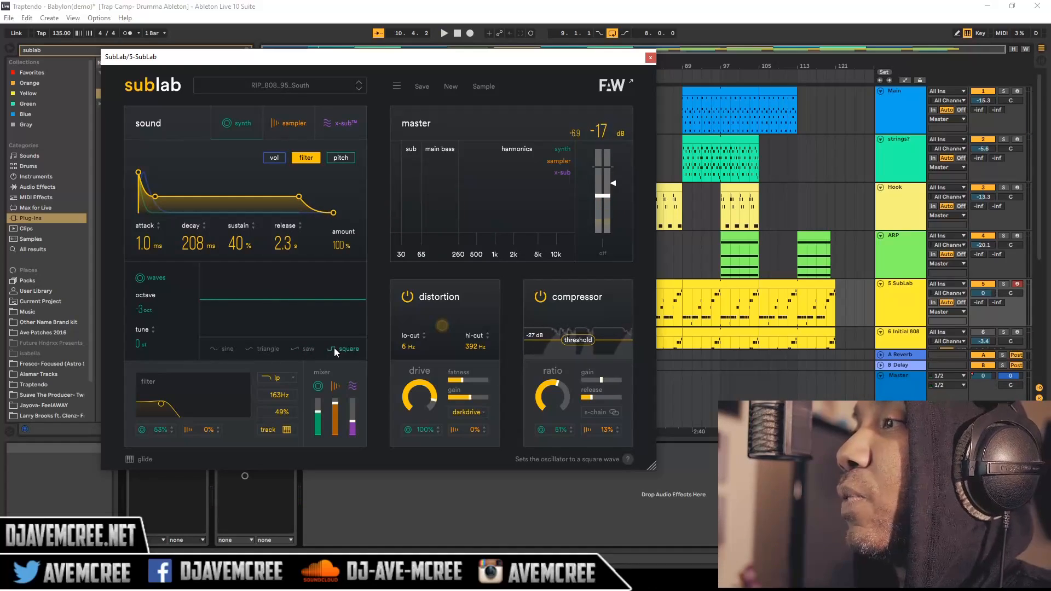
{"action": "key", "text": "space"}
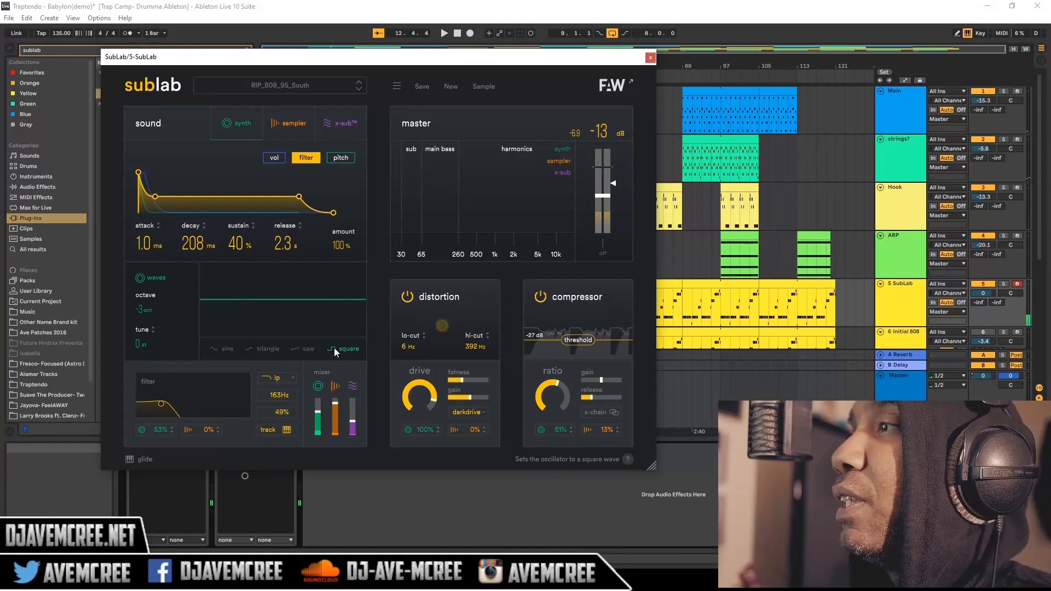
{"action": "left_click", "coordinate": [231, 353]}
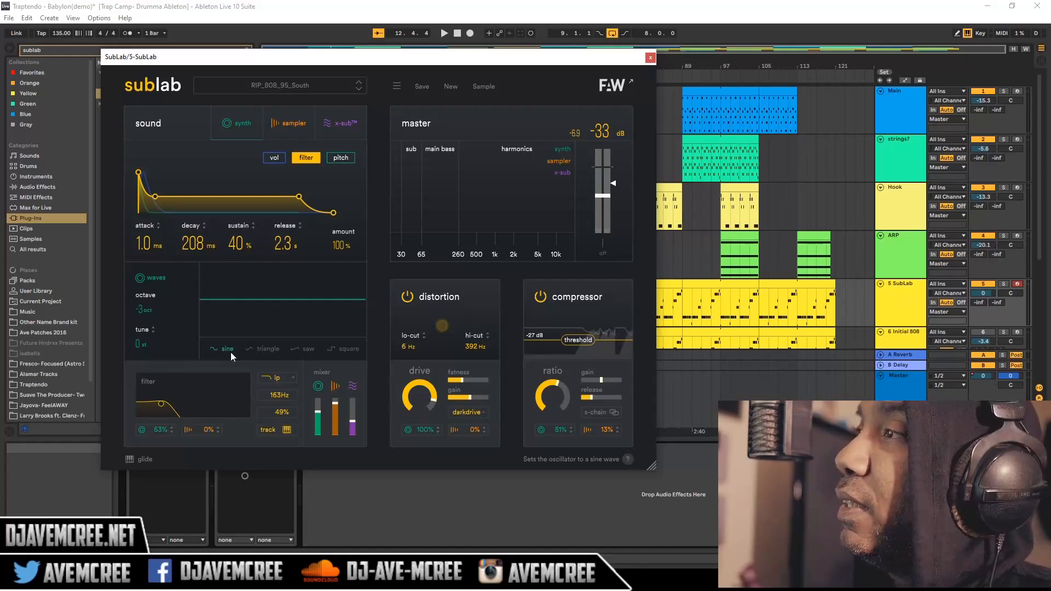
Activate the Initial 808 track in place of SubLab, and audition a square wave in Osc 1 of Initial 808 Studio II.
{"action": "key", "text": "Down"}
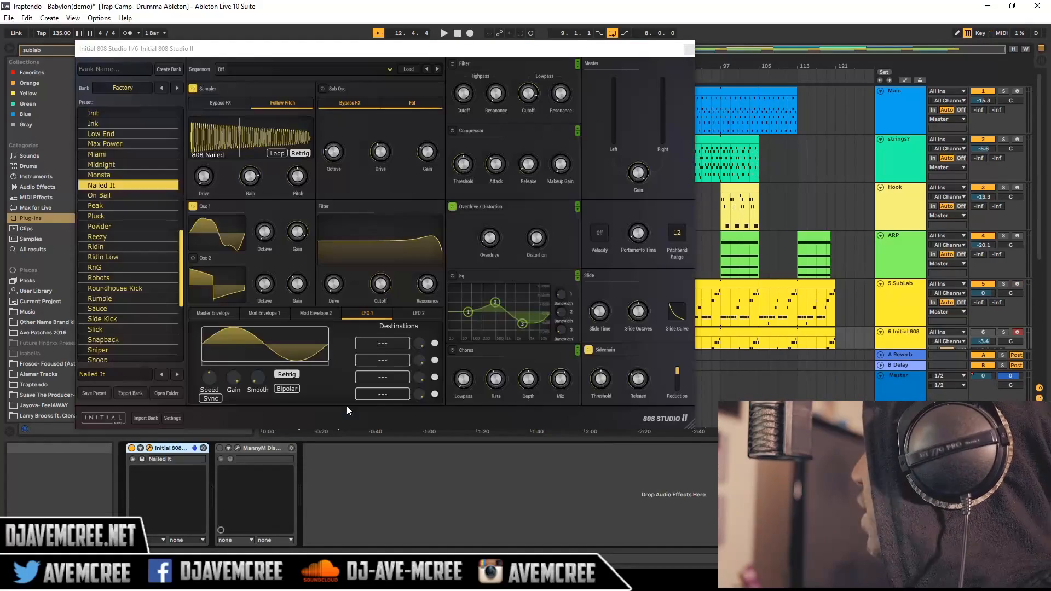
{"action": "key", "text": "Up"}
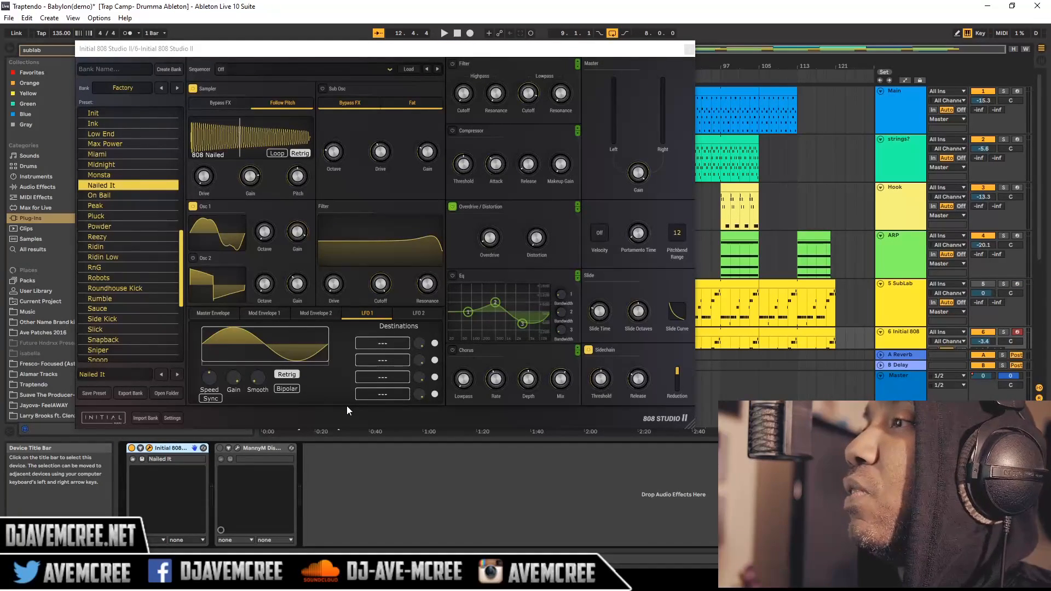
{"action": "left_click", "coordinate": [225, 241]}
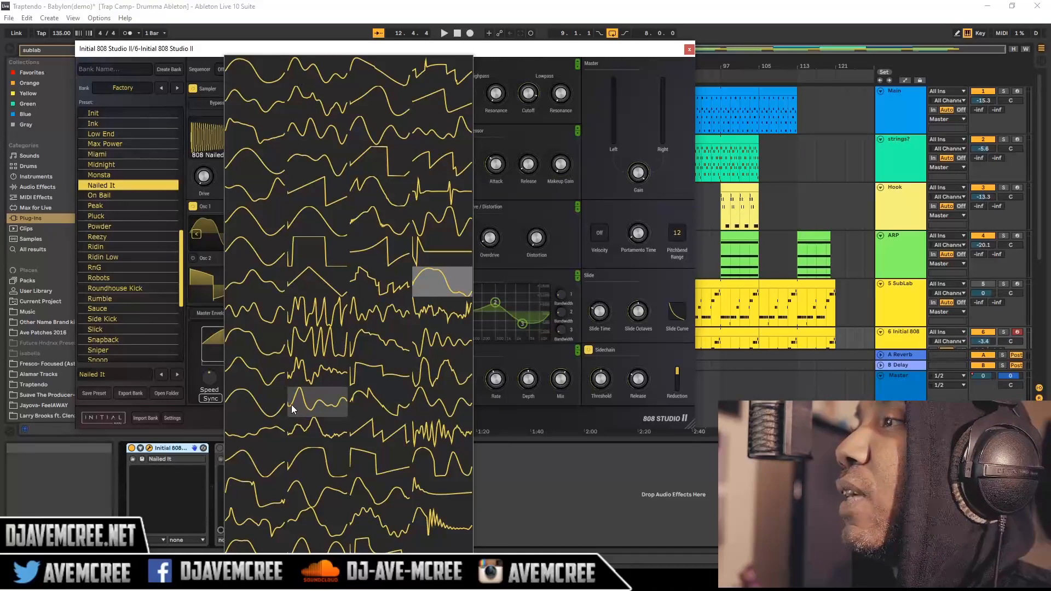
{"action": "left_click", "coordinate": [296, 262]}
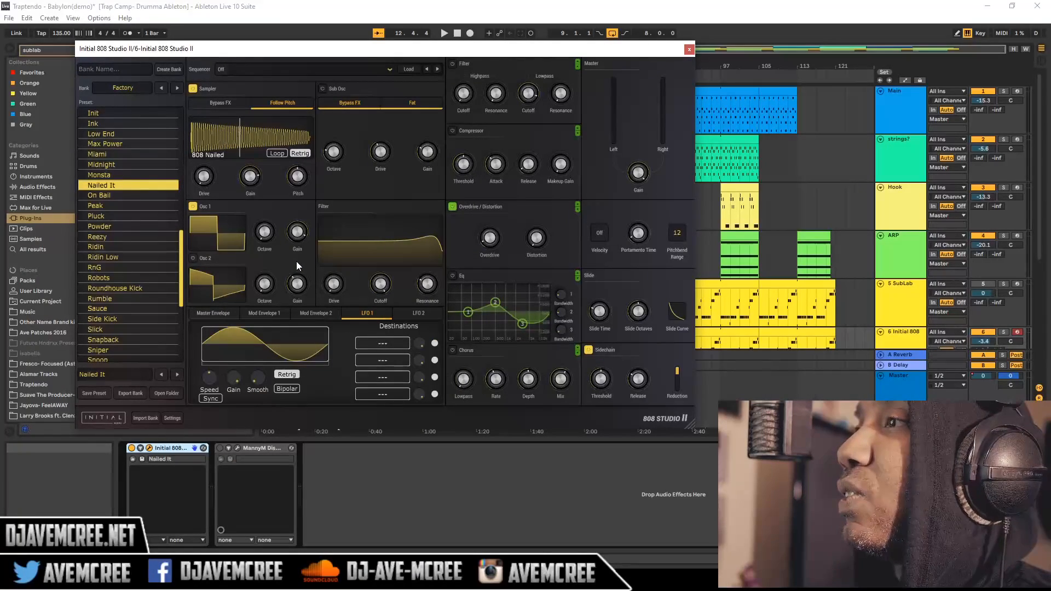
{"action": "key", "text": "space"}
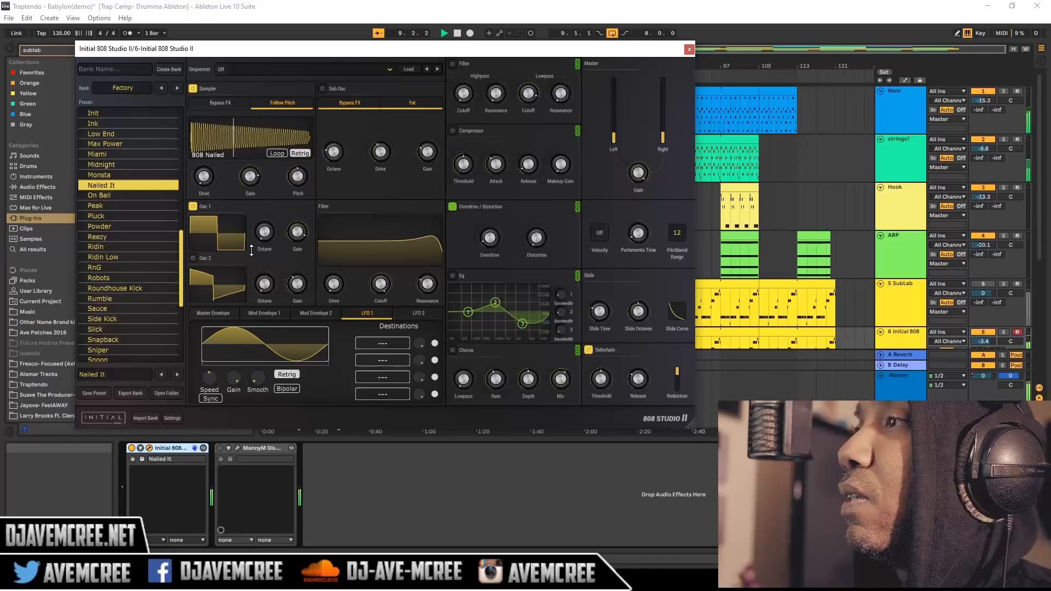
{"action": "key", "text": "space"}
Change Osc 1 of Initial 808 Studio II to a smooth wave with a single rounded central peak and audition it.
{"action": "left_click", "coordinate": [216, 237]}
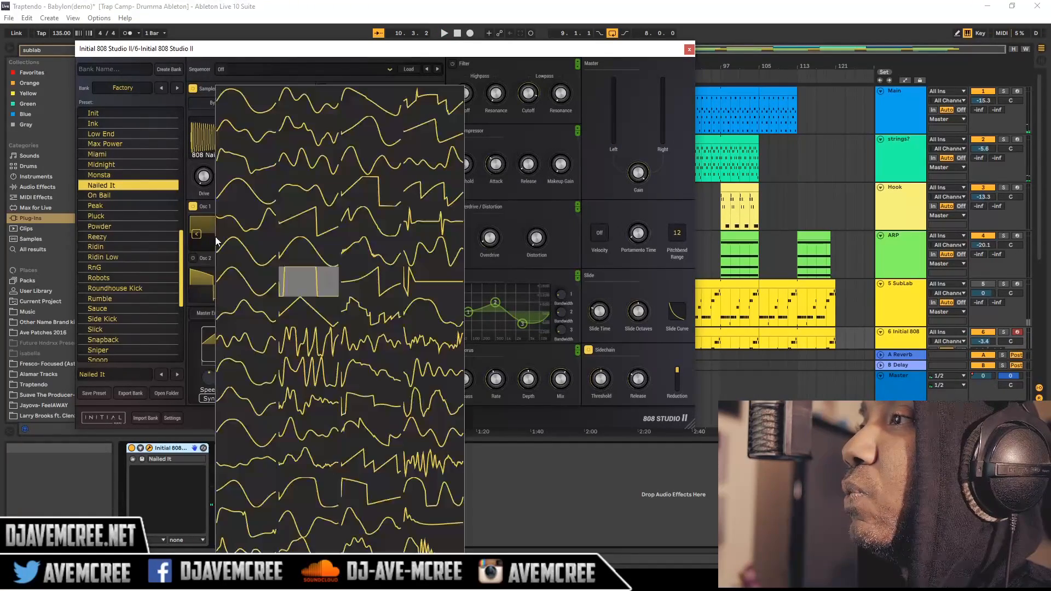
{"action": "left_click", "coordinate": [259, 323]}
{"action": "key", "text": "space"}
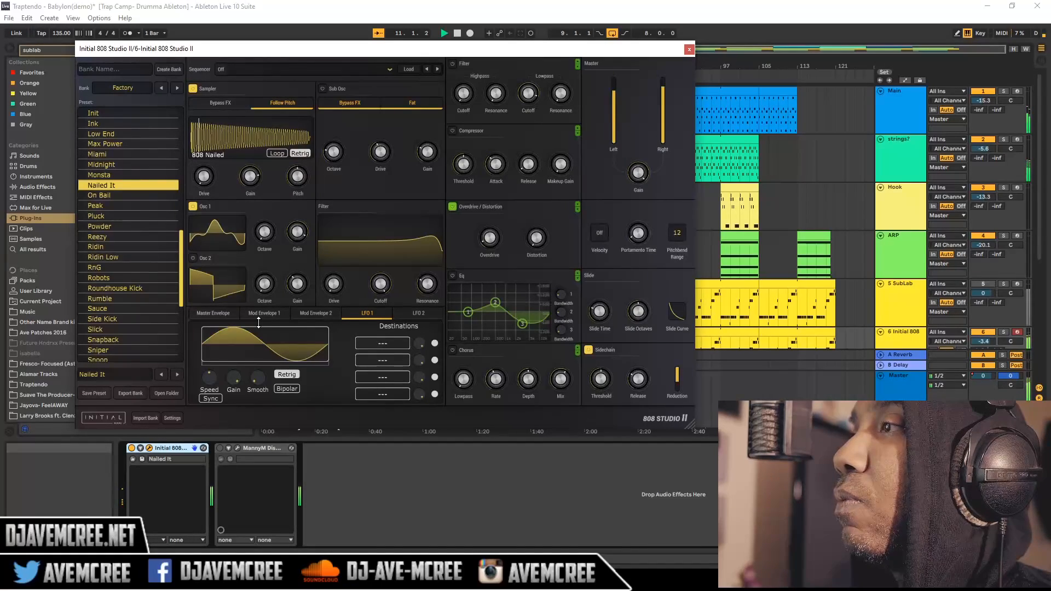
{"action": "key", "text": "space"}
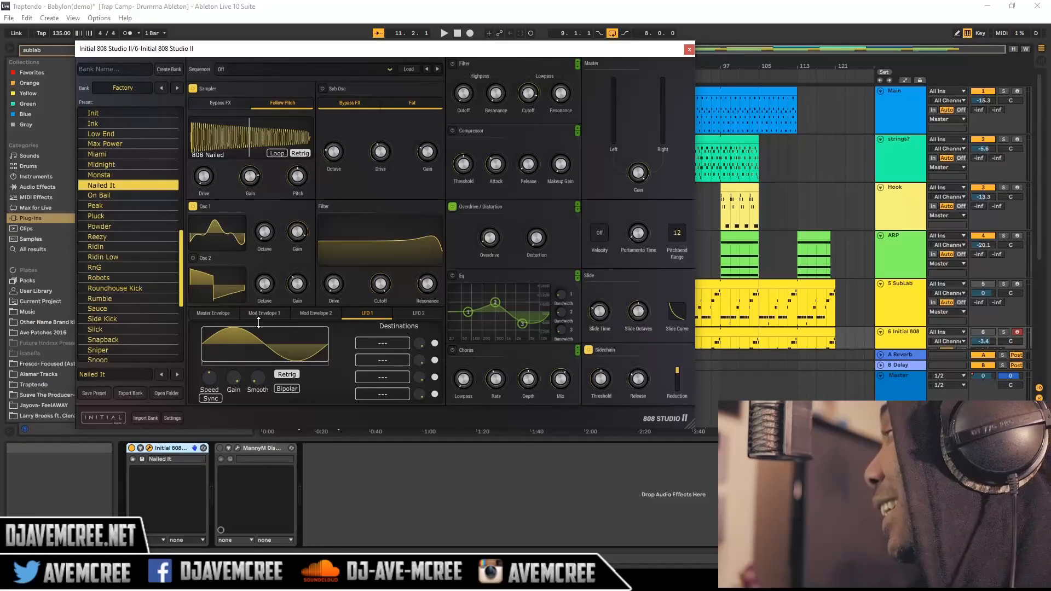
Compare Initial 808 Studio II with SubLab, and view SubLab's synth, sampler and x-sub sound sections.
{"action": "key", "text": "Up"}
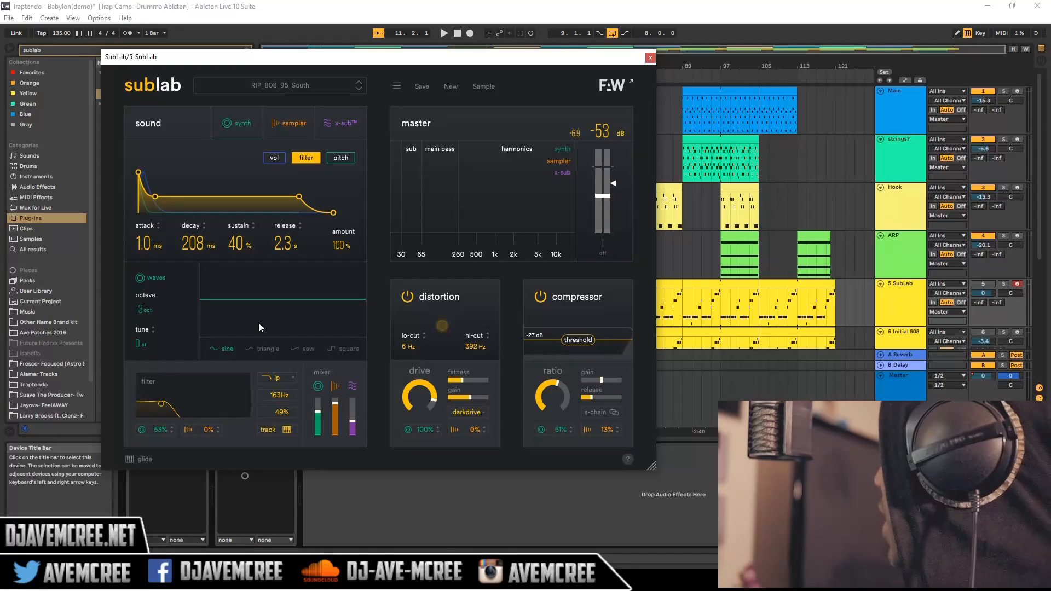
{"action": "key", "text": "Down"}
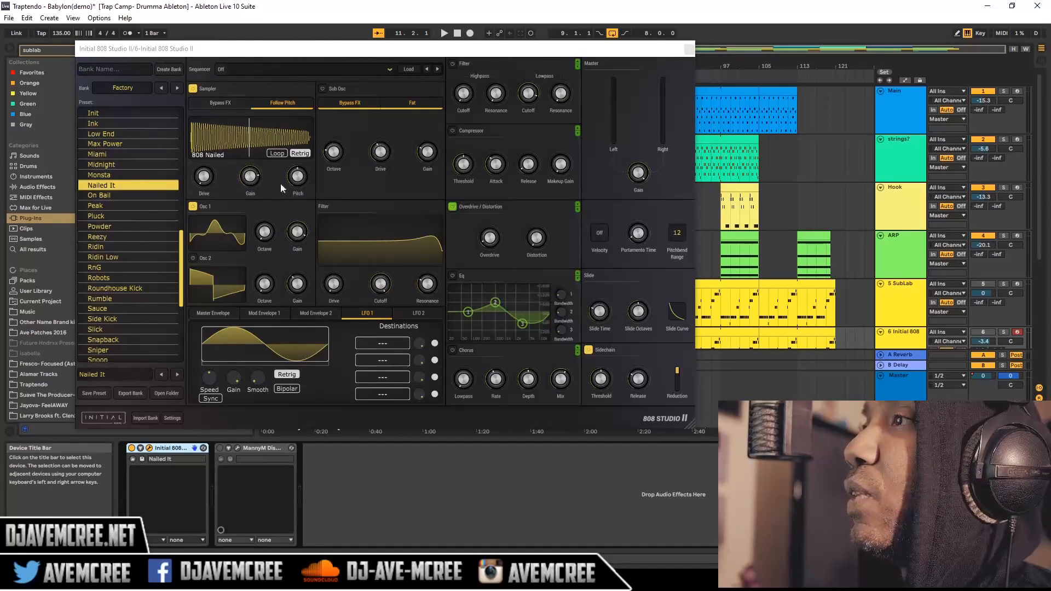
{"action": "mouse_move", "coordinate": [260, 230]}
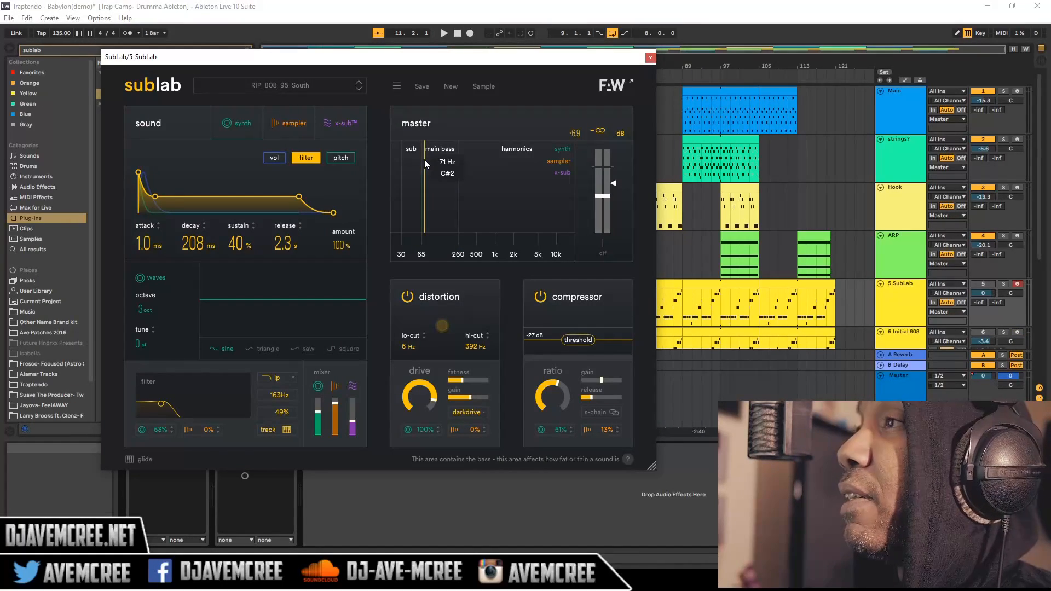
{"action": "left_click", "coordinate": [298, 133]}
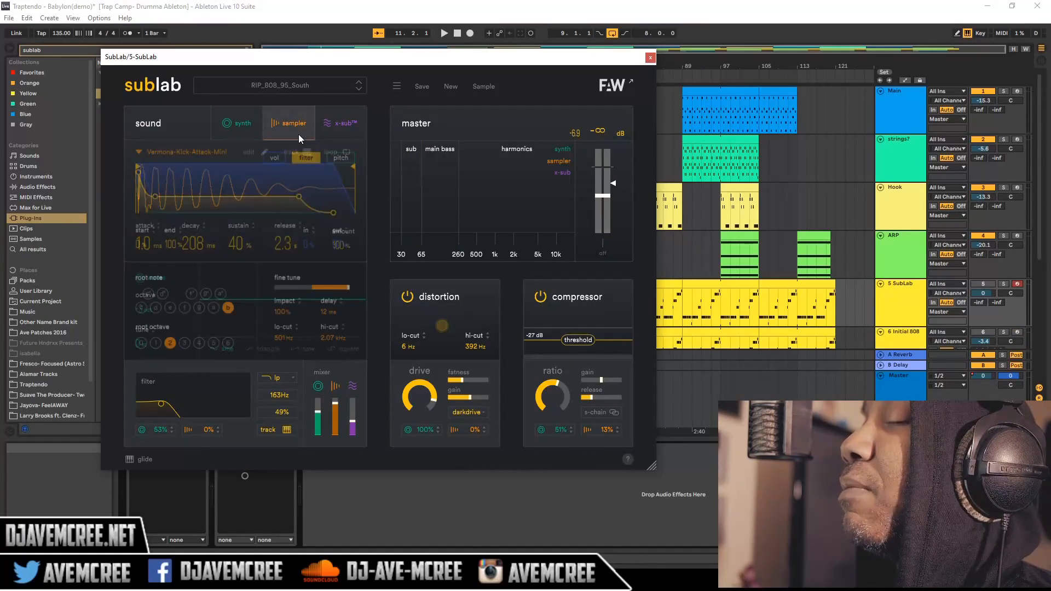
{"action": "left_click", "coordinate": [328, 133]}
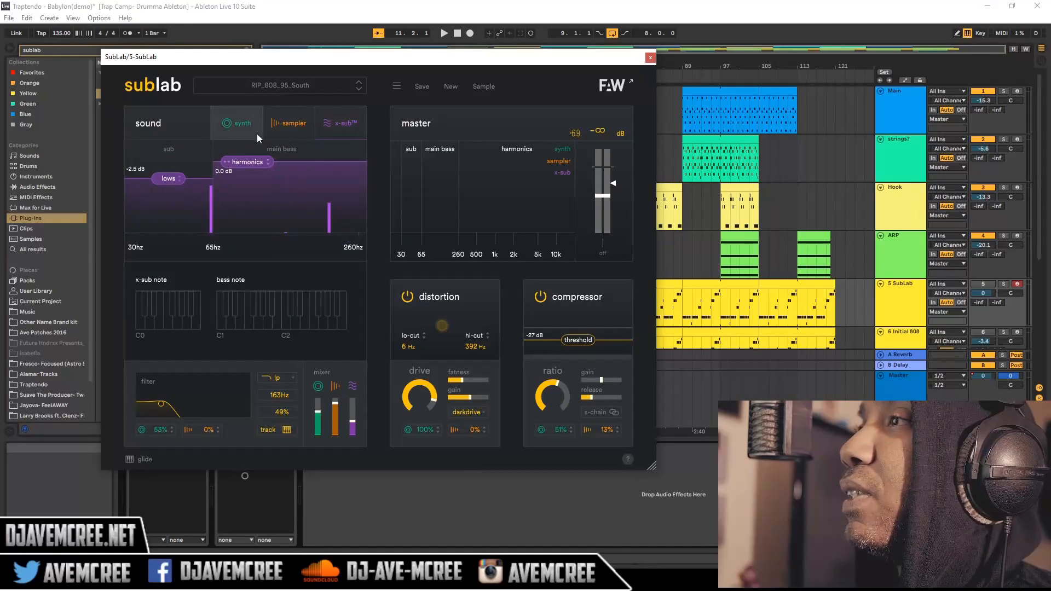
{"action": "left_click", "coordinate": [280, 133]}
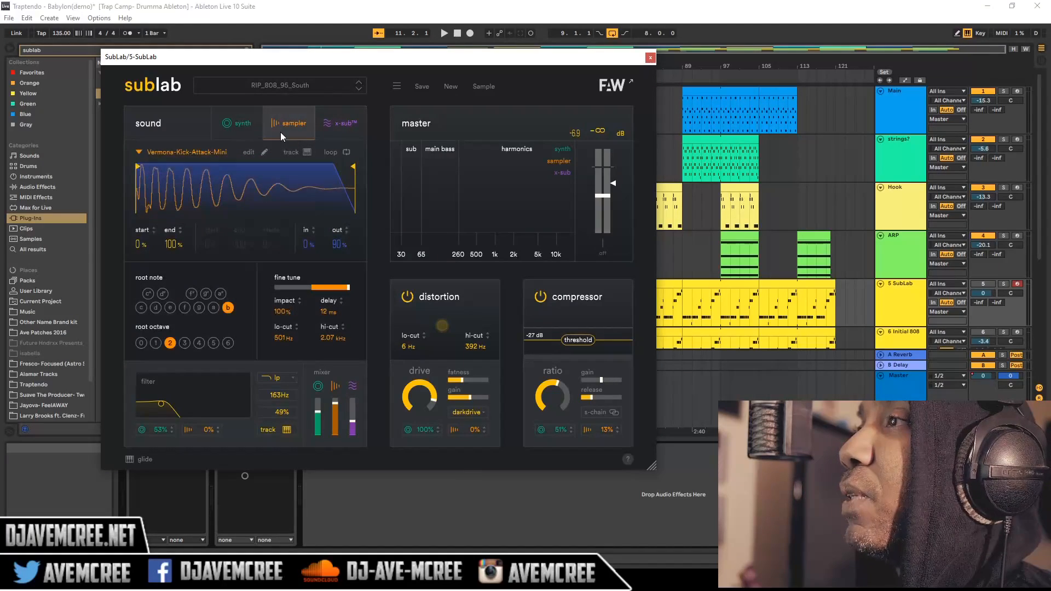
{"action": "left_click", "coordinate": [340, 134]}
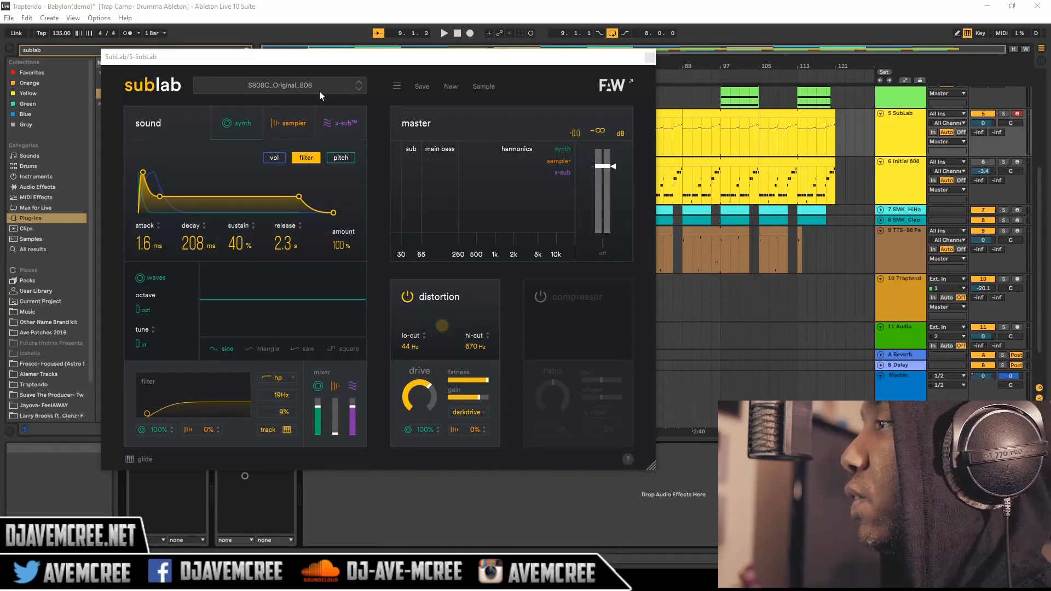
Audition SubLab's S808C_Original_808 preset in the mix and soloed, and inspect its sampler section.
{"action": "key", "text": "space"}
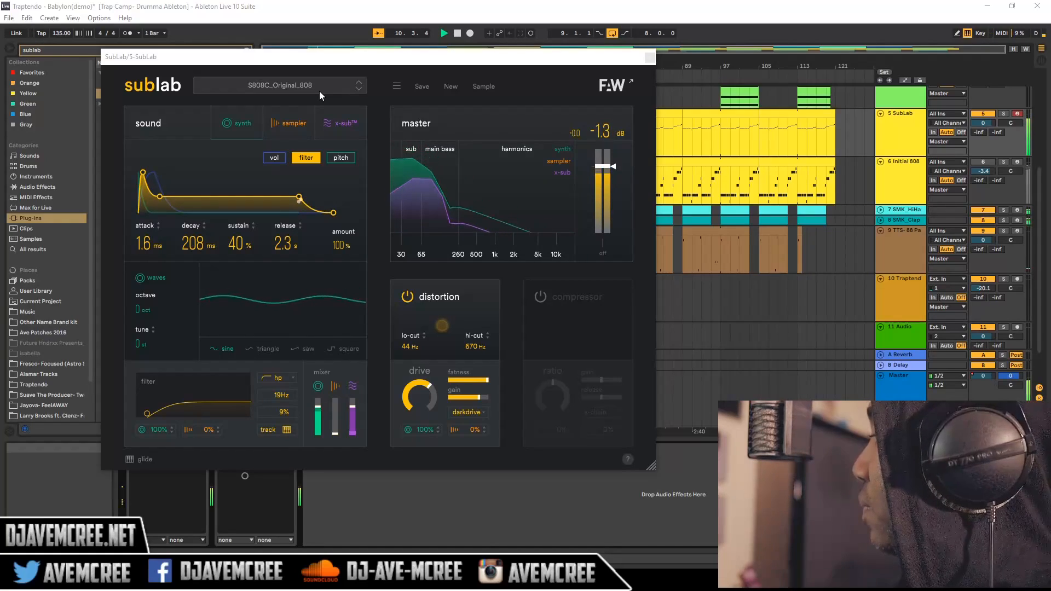
{"action": "key", "text": "space"}
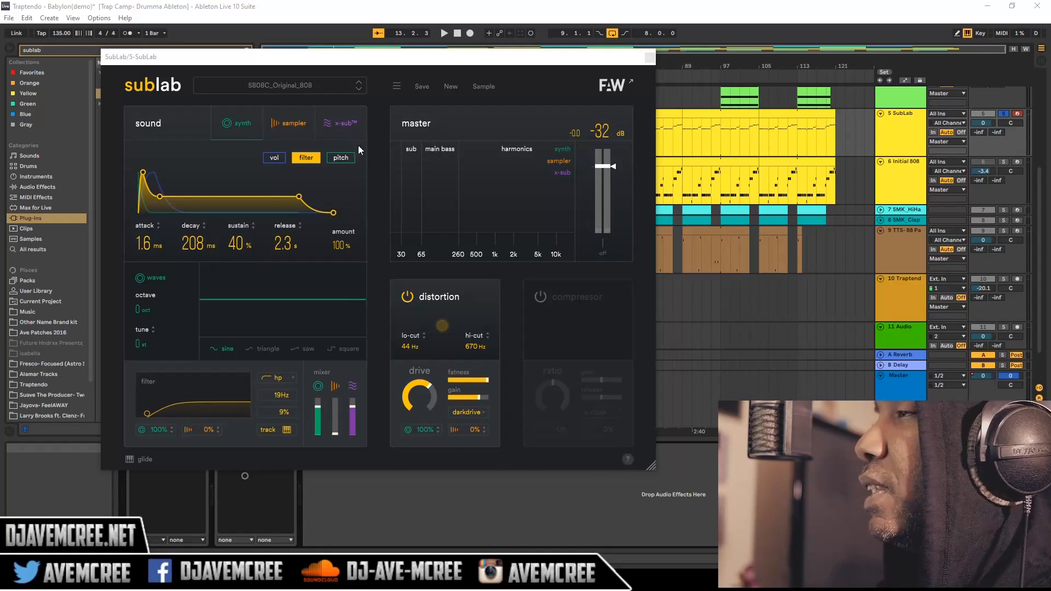
{"action": "key", "text": "space"}
{"action": "key", "text": "space"}
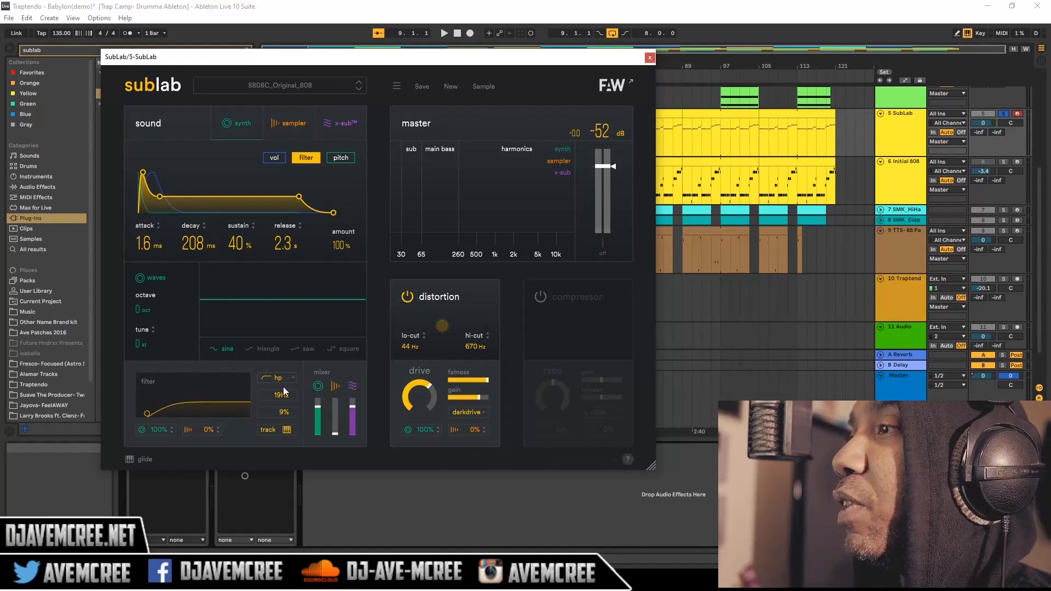
{"action": "left_click", "coordinate": [285, 140]}
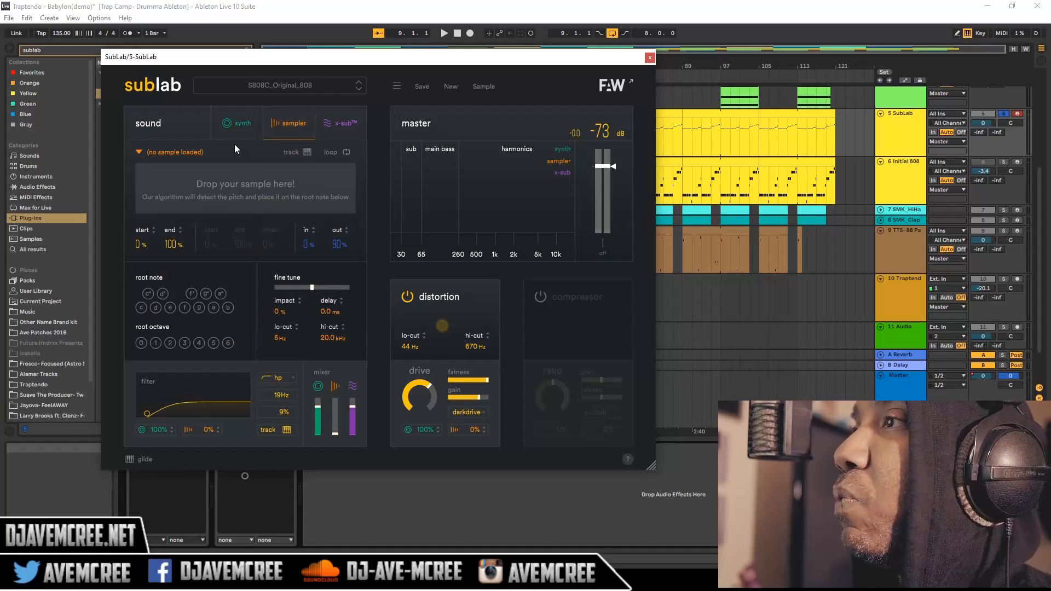
Turn on the Sub Osc in Initial 808 Studio II and audition it while trying its octave control.
{"action": "key", "text": "Down"}
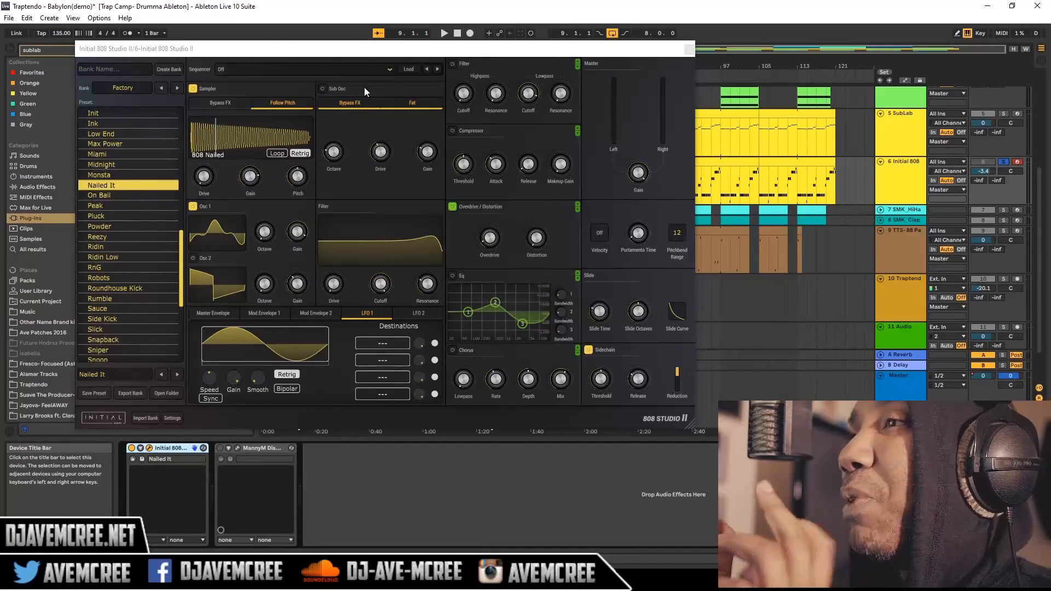
{"action": "left_click", "coordinate": [326, 88]}
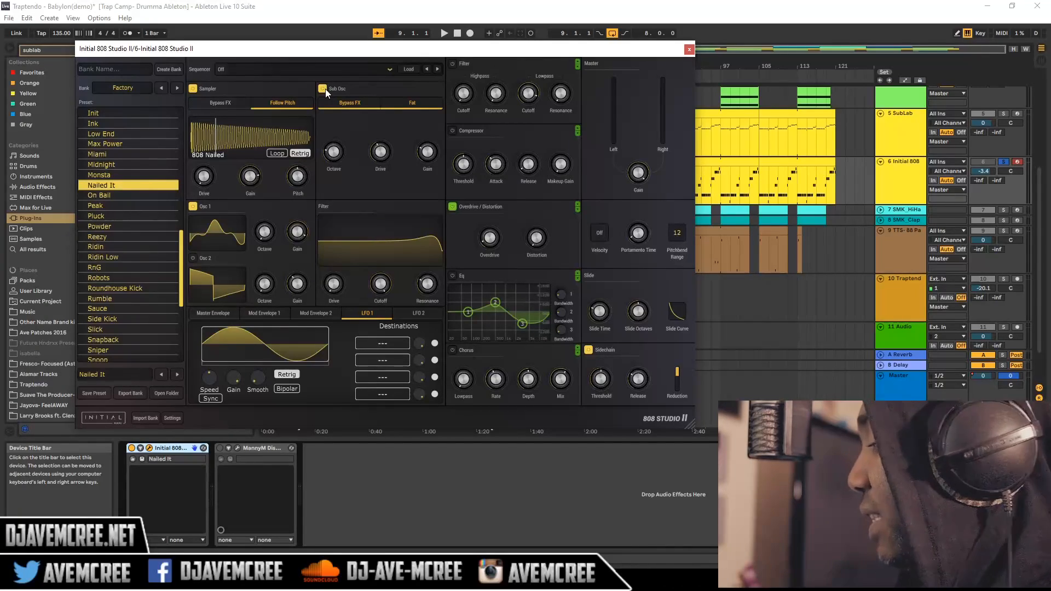
{"action": "key", "text": "space"}
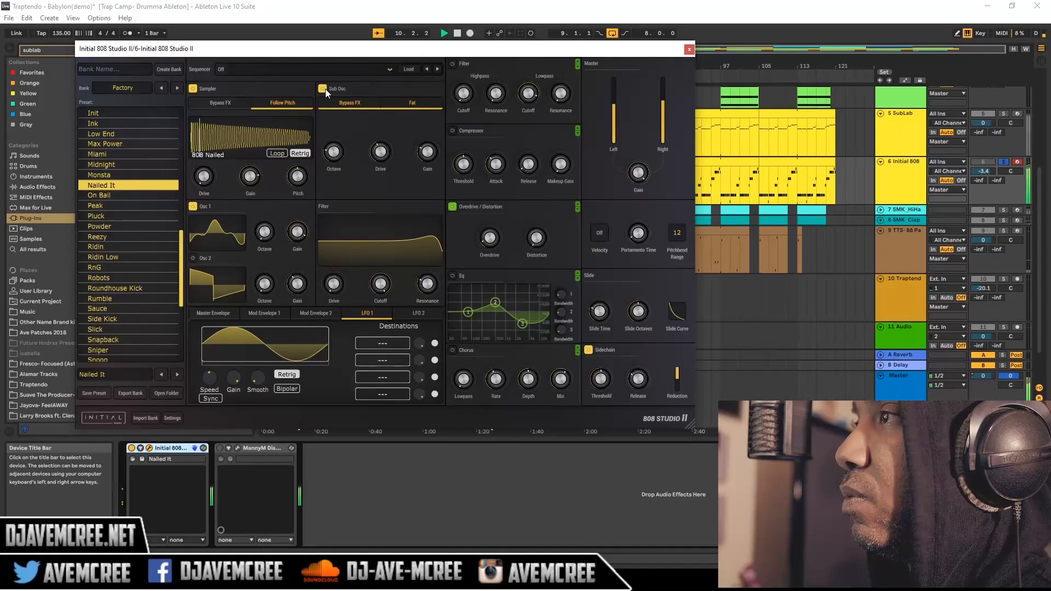
{"action": "mouse_move", "coordinate": [330, 153]}
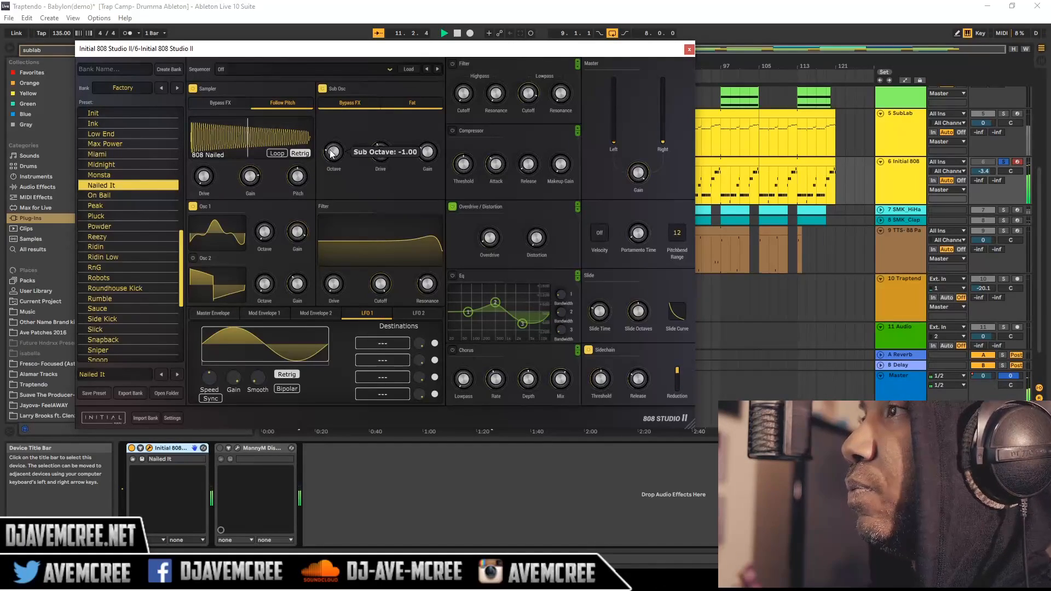
{"action": "mouse_move", "coordinate": [331, 157]}
{"action": "left_mouse_down"}
{"action": "mouse_move", "coordinate": [338, 173]}
{"action": "mouse_move", "coordinate": [333, 157]}
{"action": "left_mouse_up"}
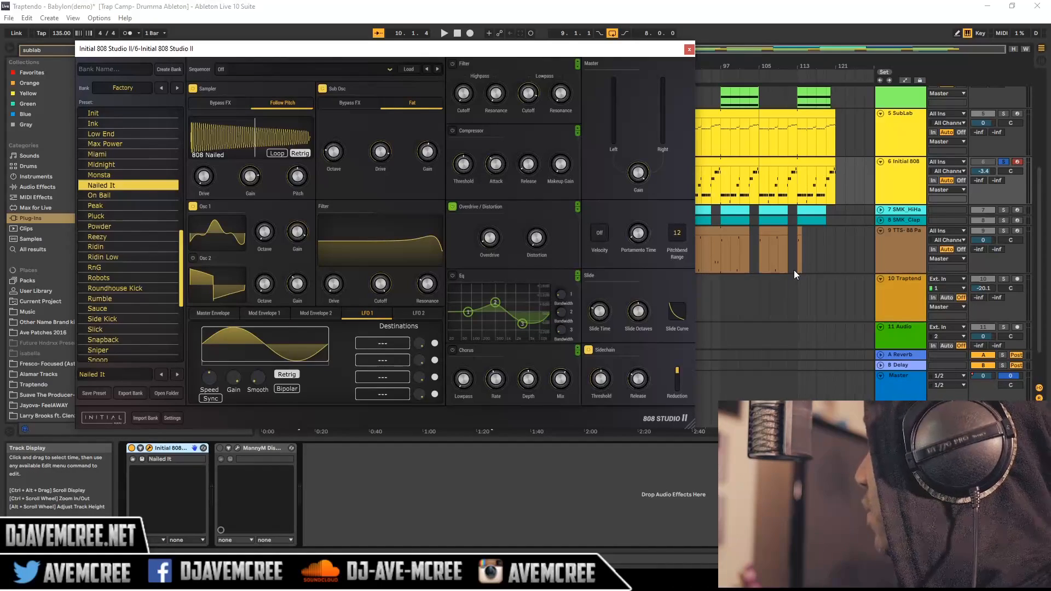
Look at SubLab again and return to Initial 808 Studio II to view the modulation destinations available for LFO 1.
{"action": "key", "text": "Up"}
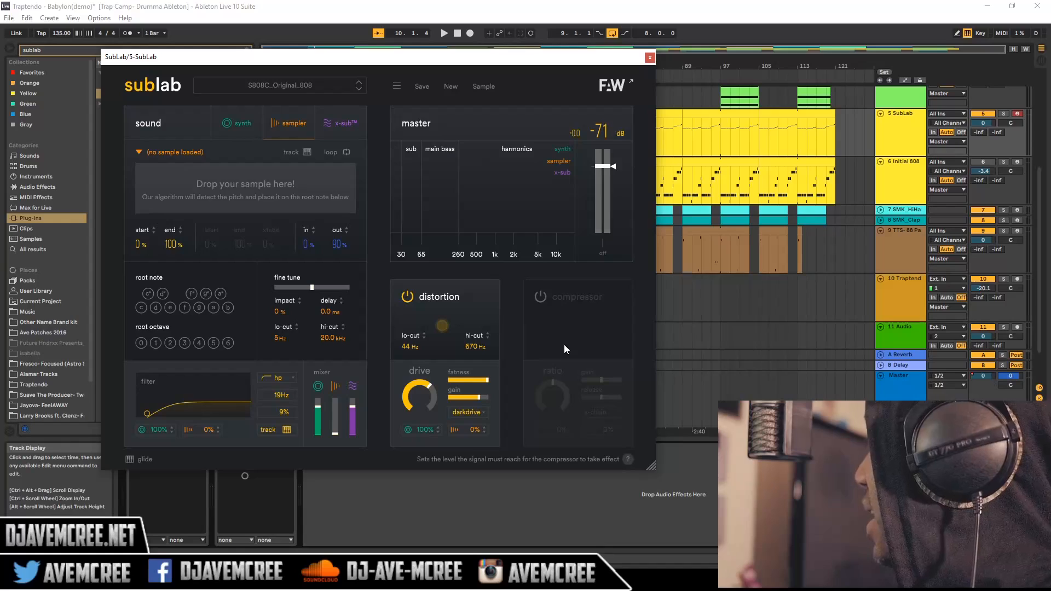
{"action": "key", "text": "Down"}
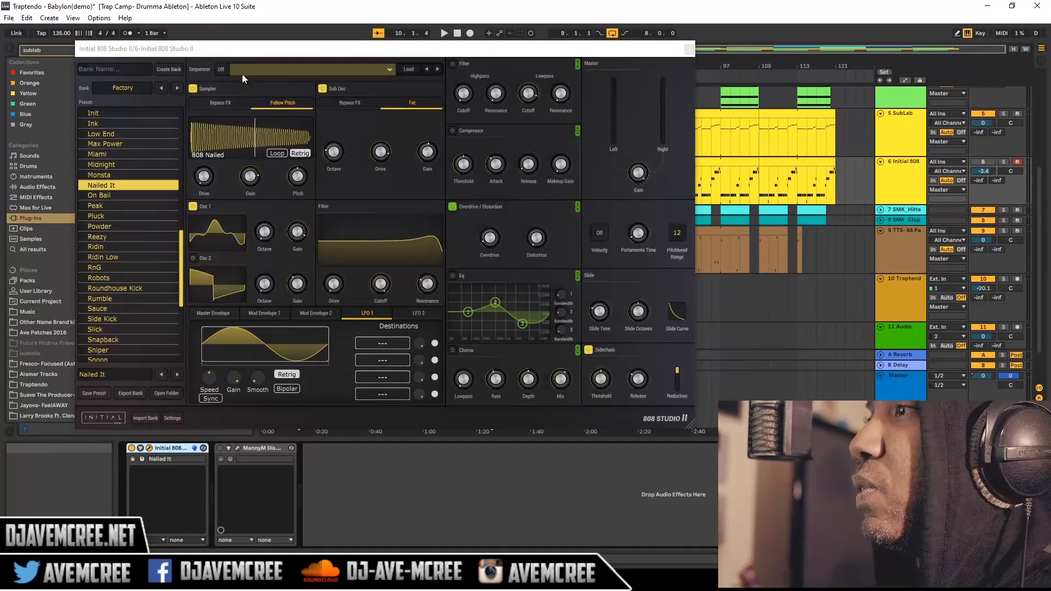
{"action": "left_click", "coordinate": [376, 343]}
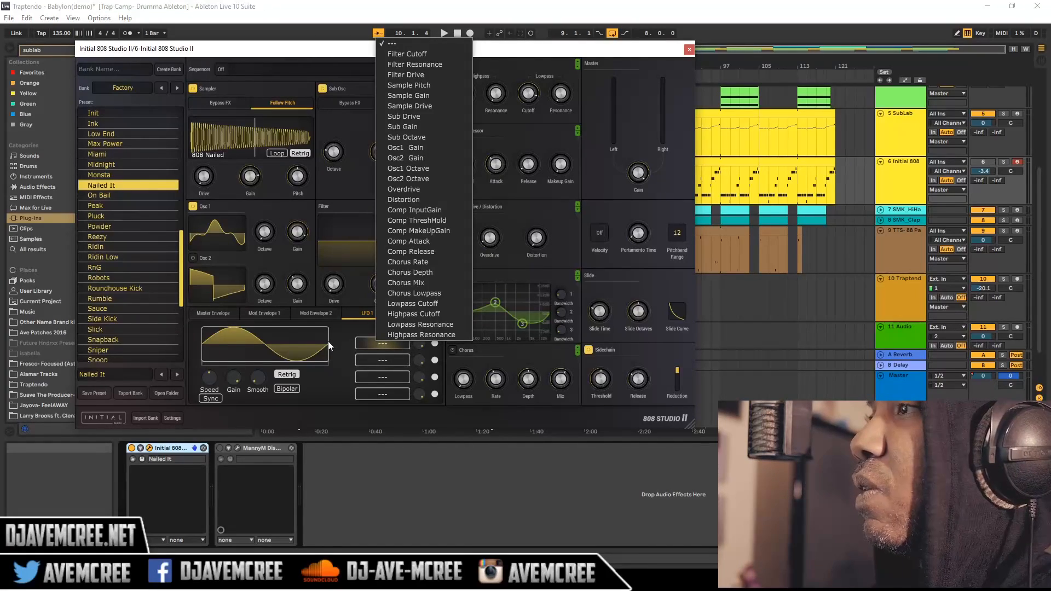
{"action": "left_click", "coordinate": [294, 341]}
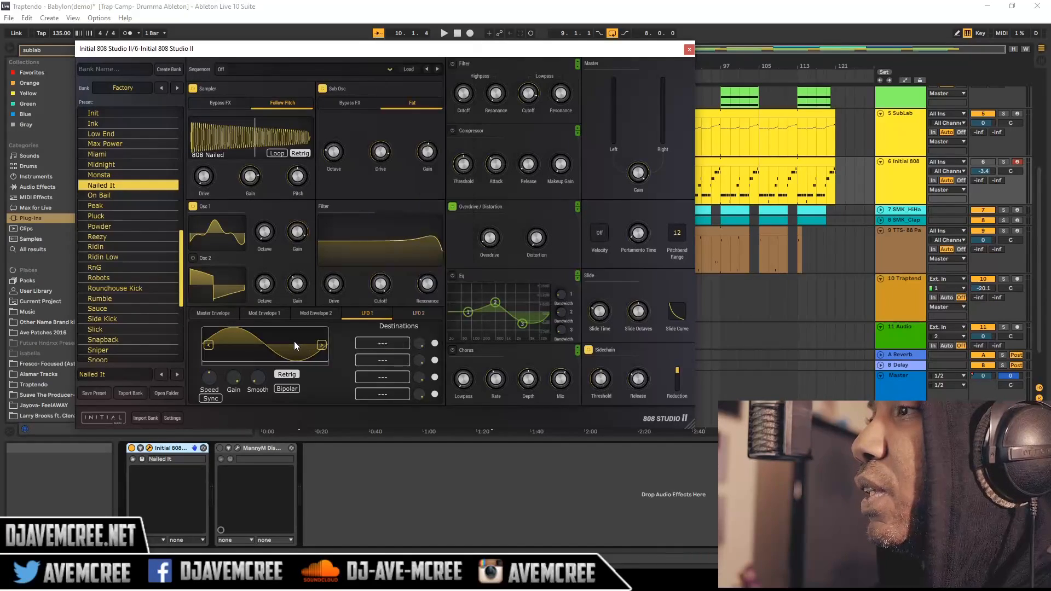
Change LFO 1 of Initial 808 Studio II to a rippled wave with several small peaks and review its destination options.
{"action": "left_click", "coordinate": [294, 341]}
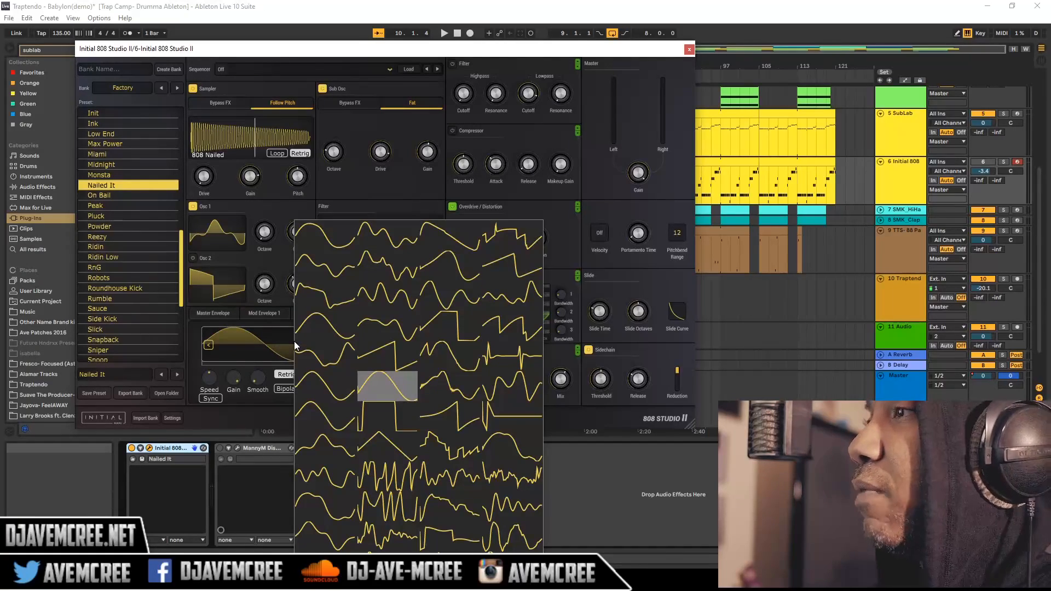
{"action": "left_click", "coordinate": [255, 338]}
{"action": "left_click", "coordinate": [254, 338]}
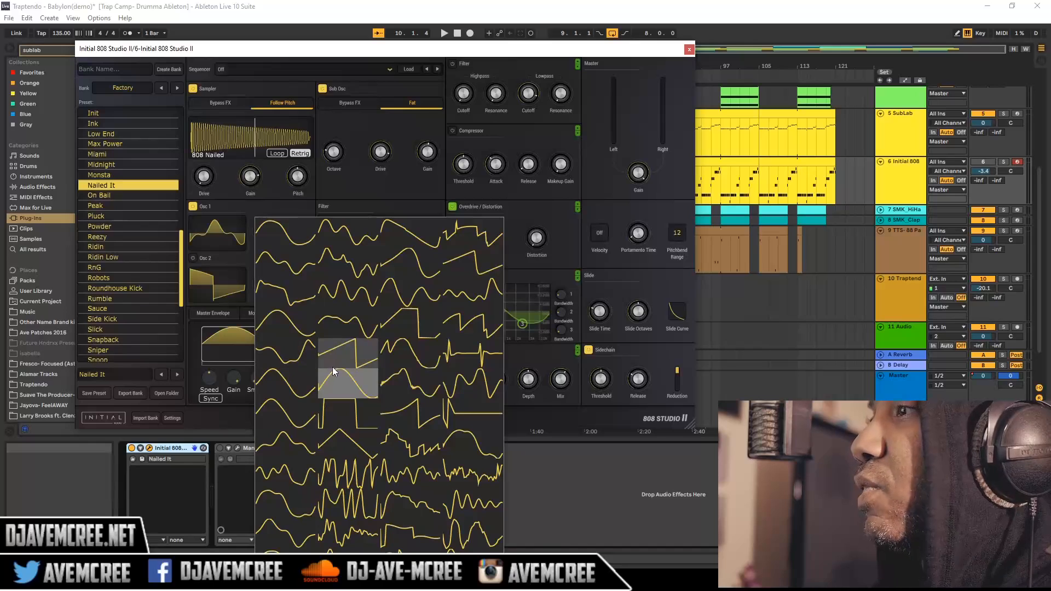
{"action": "left_click", "coordinate": [344, 251]}
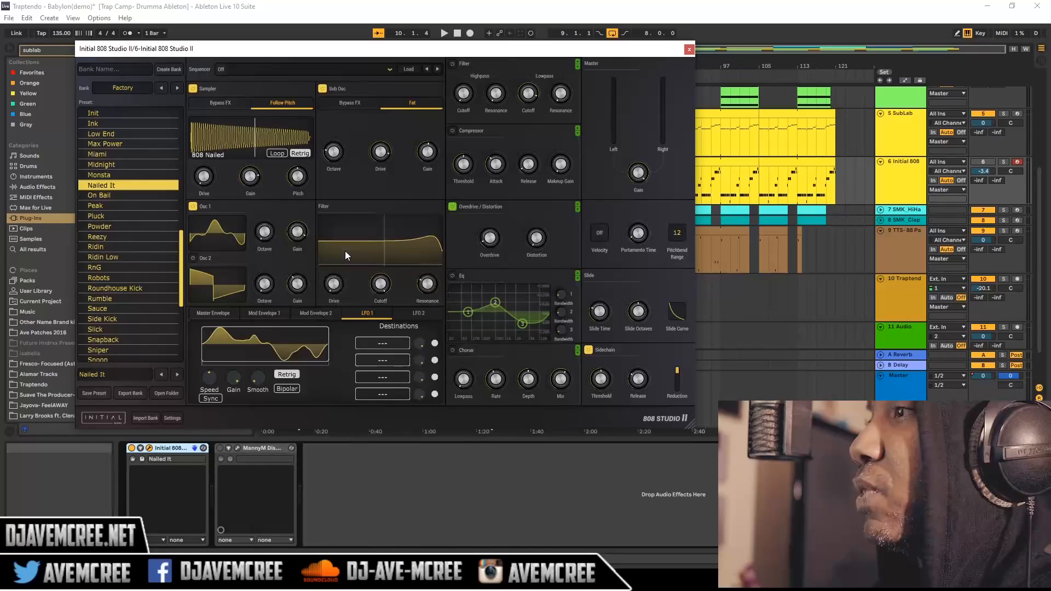
{"action": "left_click", "coordinate": [375, 338]}
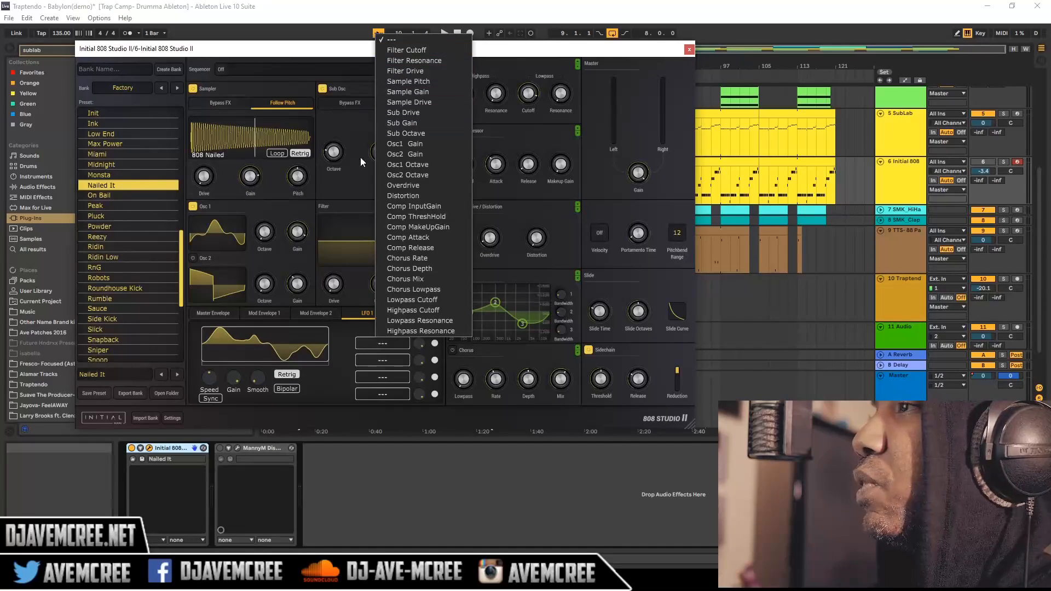
{"action": "left_click", "coordinate": [304, 211]}
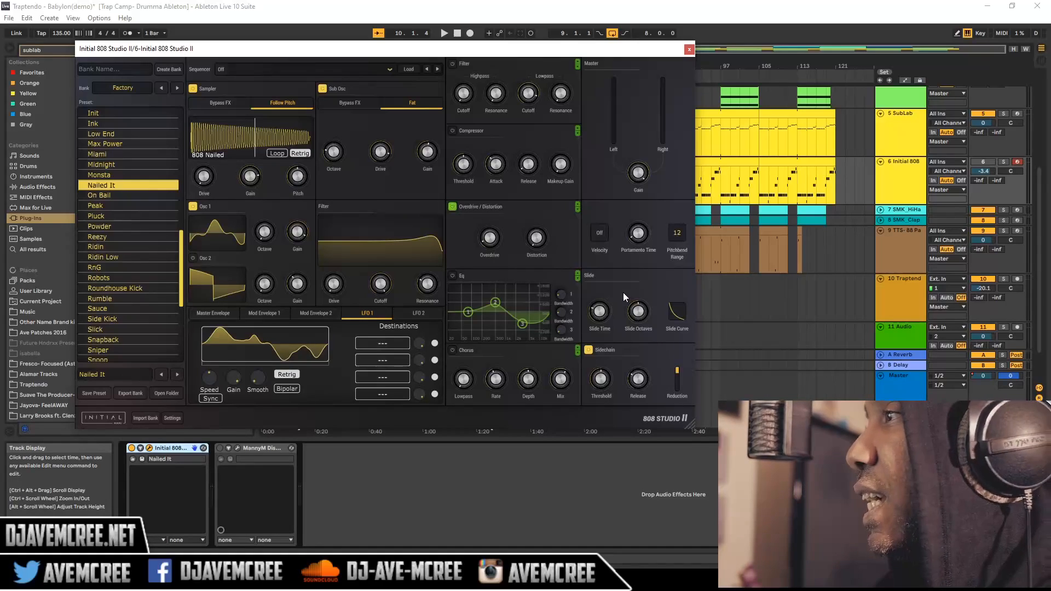
Widen SubLab's master stereo width to about 31%, audition the RIP_808_Tesla preset, and bring the width back down.
{"action": "key", "text": "Up"}
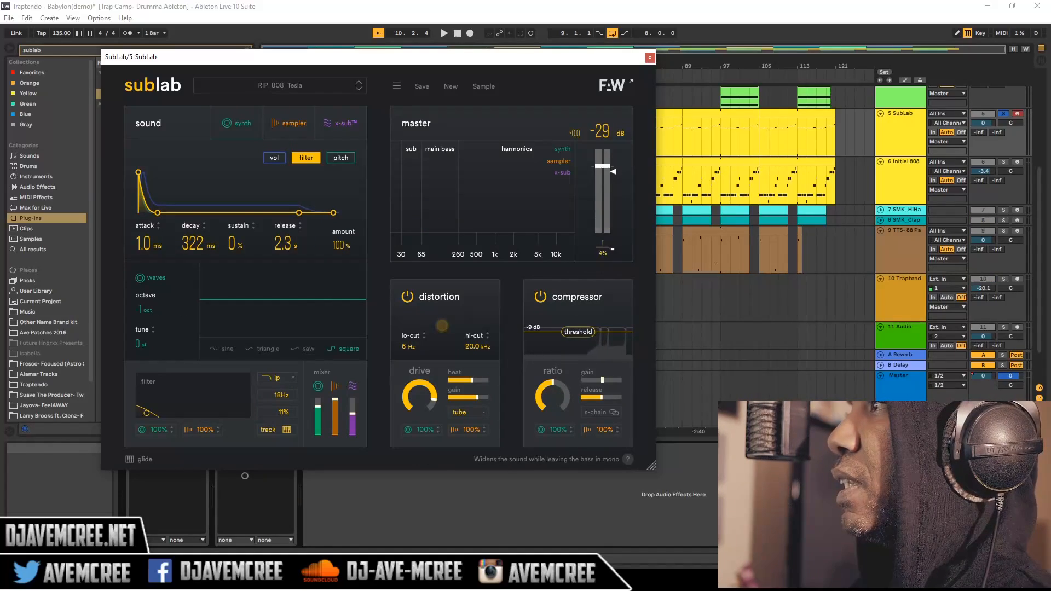
{"action": "left_click_drag", "start_coordinate": [601, 242], "coordinate": [609, 269]}
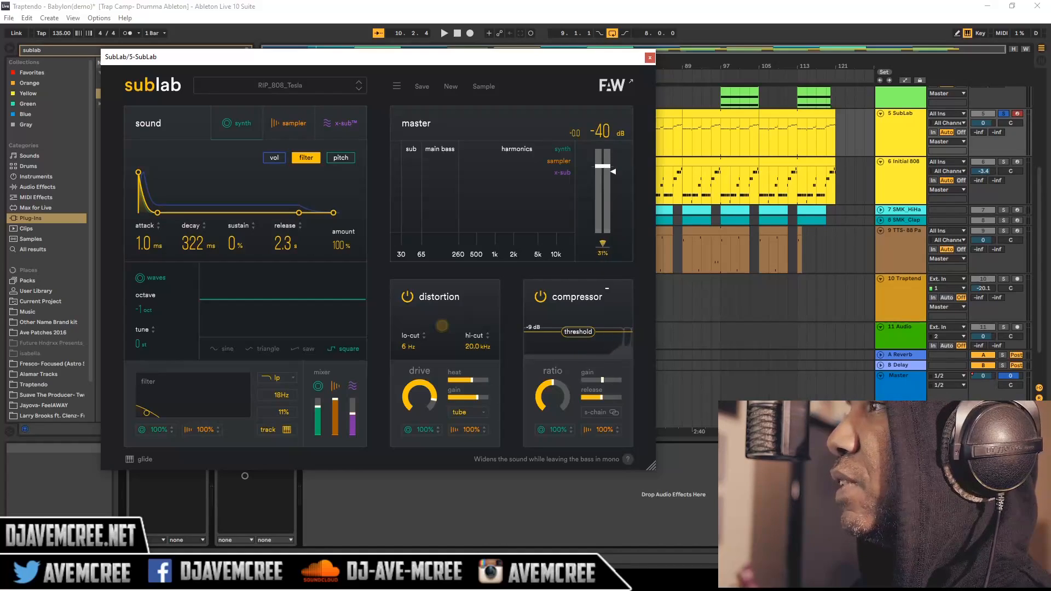
{"action": "key", "text": "space"}
{"action": "left_click_drag", "start_coordinate": [603, 244], "coordinate": [603, 221]}
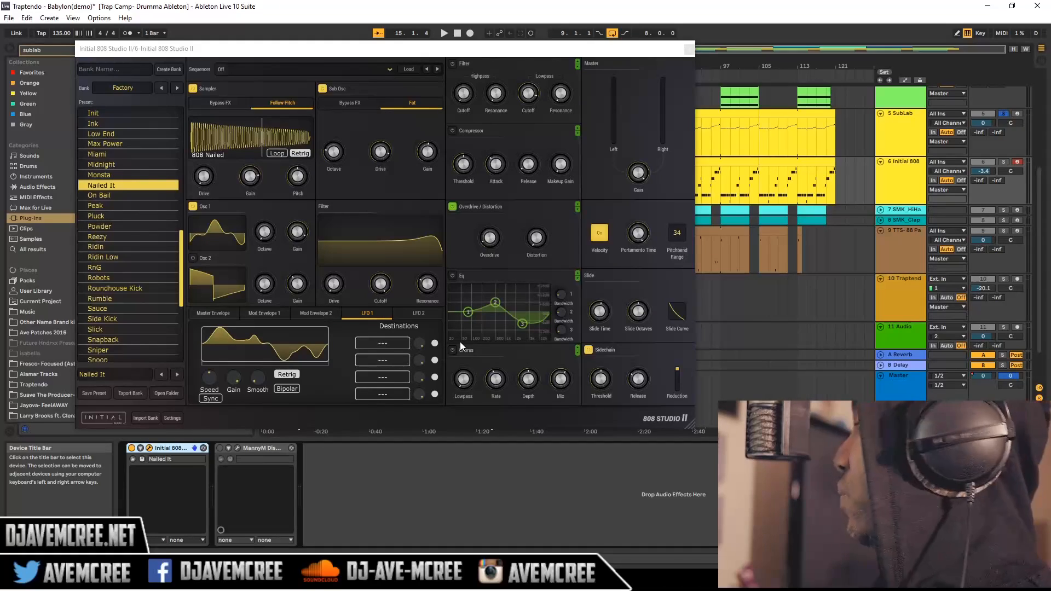
Turn on the Chorus in Initial 808 Studio II and adjust its Lowpass while the loop plays.
{"action": "key", "text": "space"}
{"action": "left_click", "coordinate": [451, 352]}
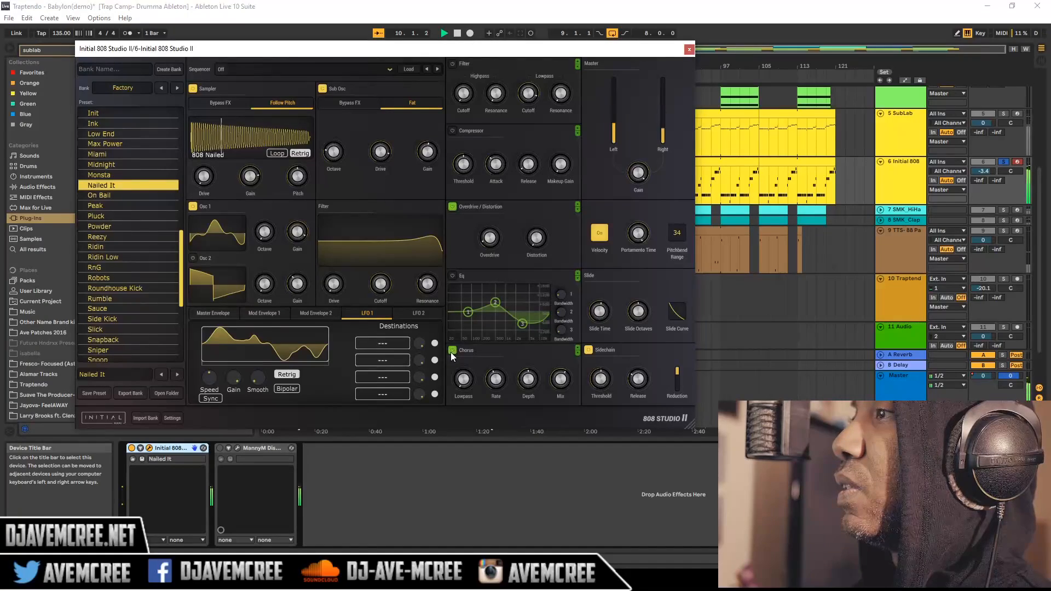
{"action": "left_click_drag", "start_coordinate": [459, 375], "coordinate": [458, 321]}
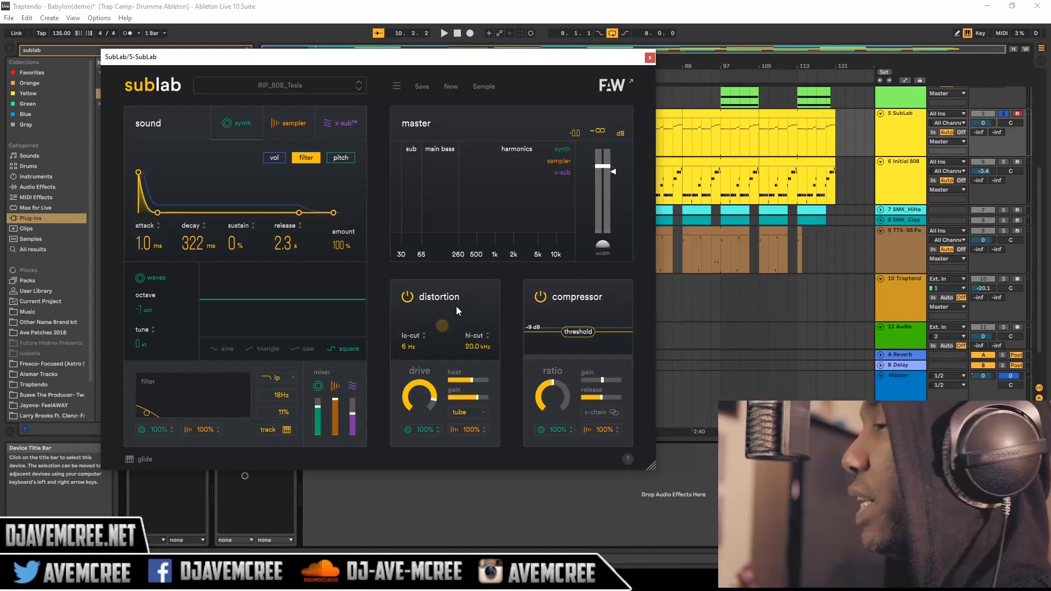
Play the loop with SubLab's RIP_808_Tesla preset and set its distortion type to darkdrive.
{"action": "key", "text": "space"}
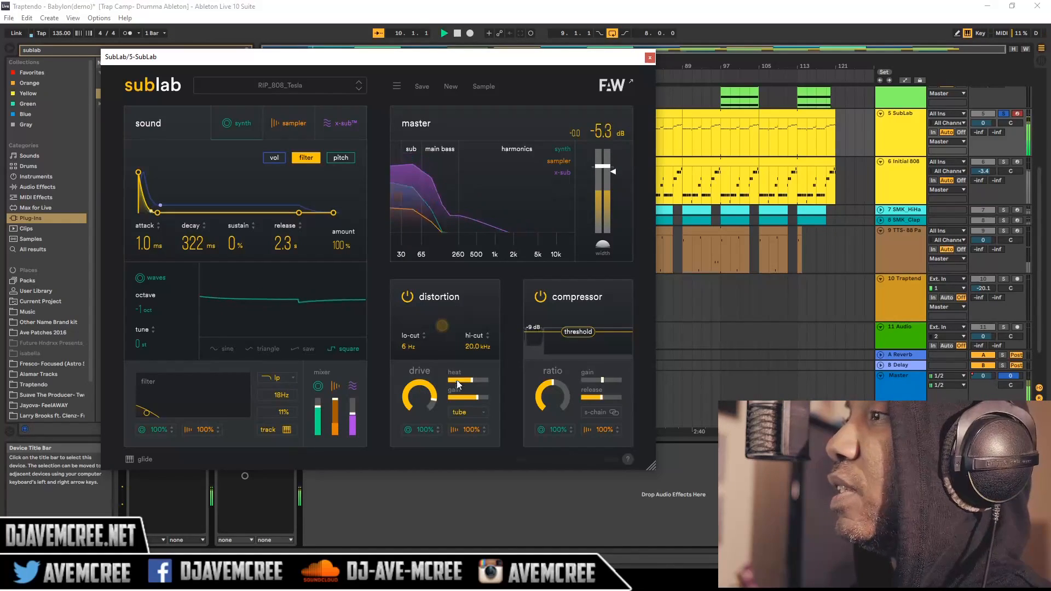
{"action": "left_click", "coordinate": [474, 412]}
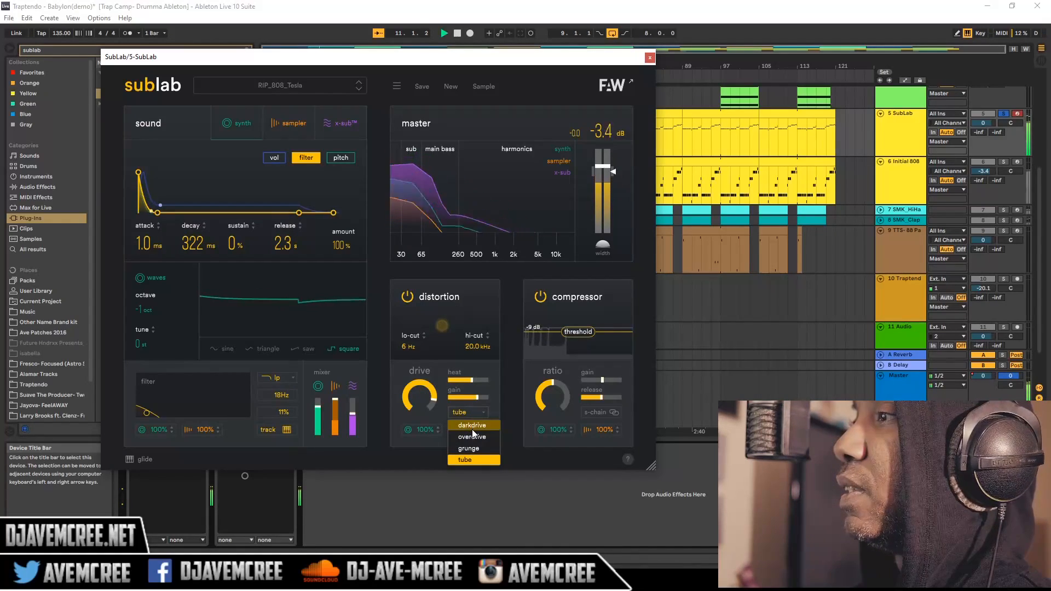
{"action": "left_click", "coordinate": [472, 430]}
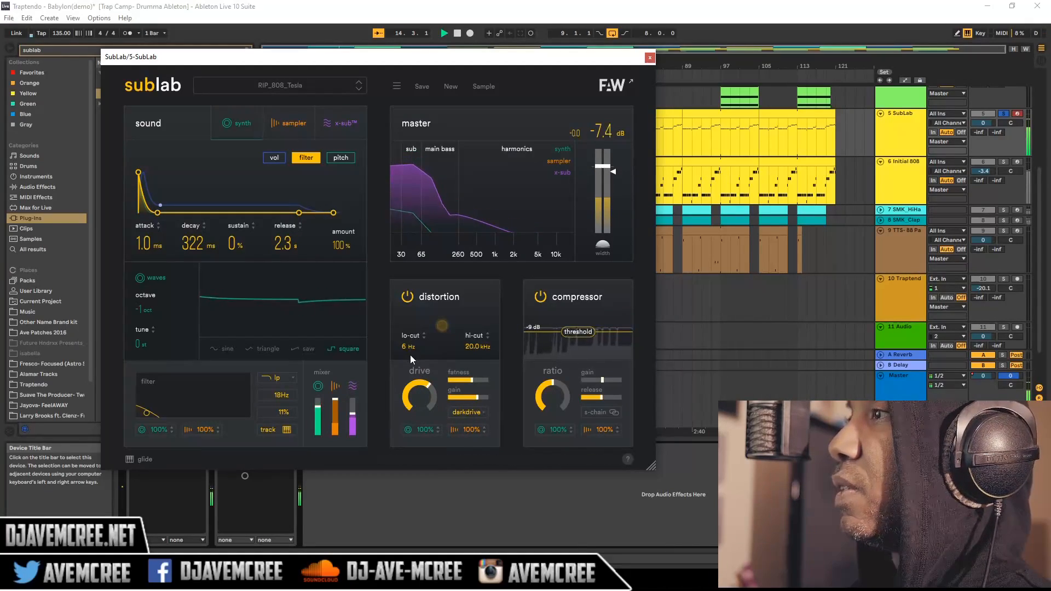
Try SubLab's distortion lo-cut and sweep its hi-cut down and back up to 20.0 kHz in the playing loop.
{"action": "mouse_move", "coordinate": [409, 347]}
{"action": "left_mouse_down"}
{"action": "mouse_move", "coordinate": [406, 304]}
{"action": "mouse_move", "coordinate": [407, 345]}
{"action": "left_mouse_up"}
{"action": "left_click_drag", "start_coordinate": [474, 346], "coordinate": [480, 429]}
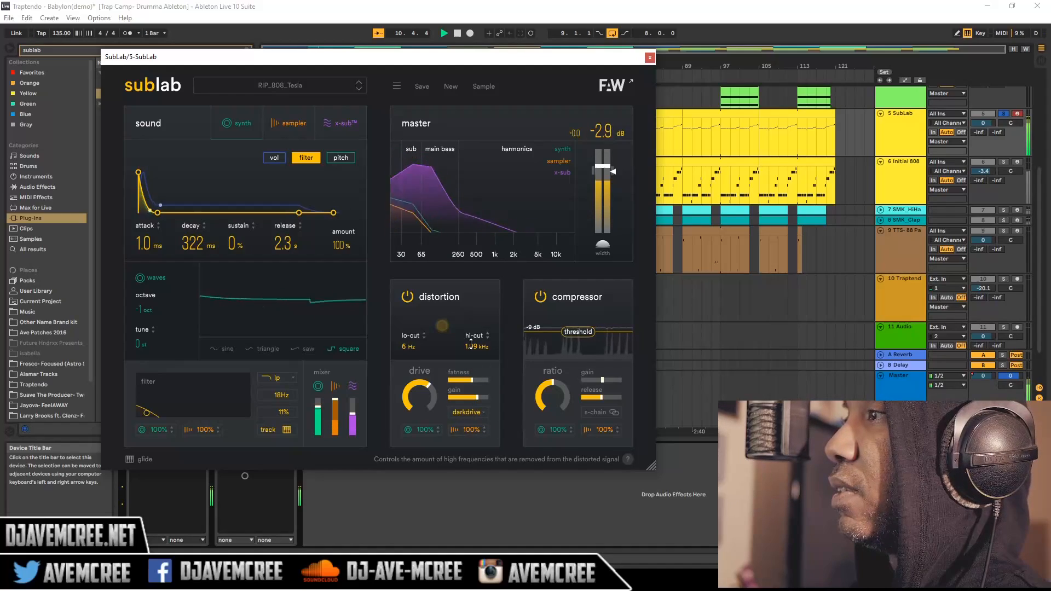
{"action": "left_click_drag", "start_coordinate": [471, 344], "coordinate": [467, 296]}
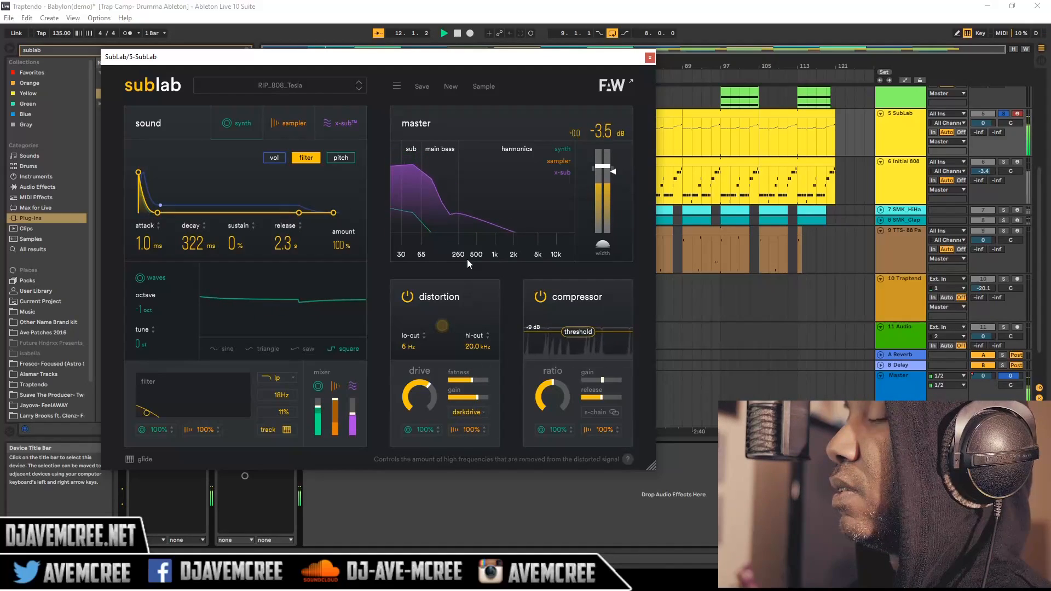
Try SubLab's overdrive distortion with lo-cut at 1.03 kHz and hi-cut at 6.01 kHz, and set the synth wave to triangle.
{"action": "left_click", "coordinate": [469, 412]}
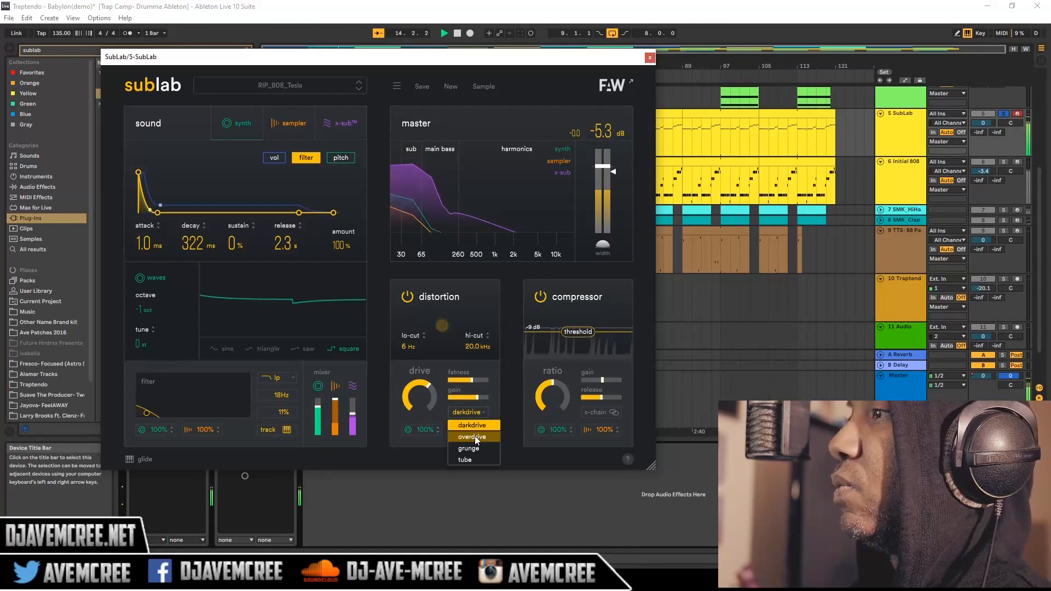
{"action": "left_click", "coordinate": [474, 435]}
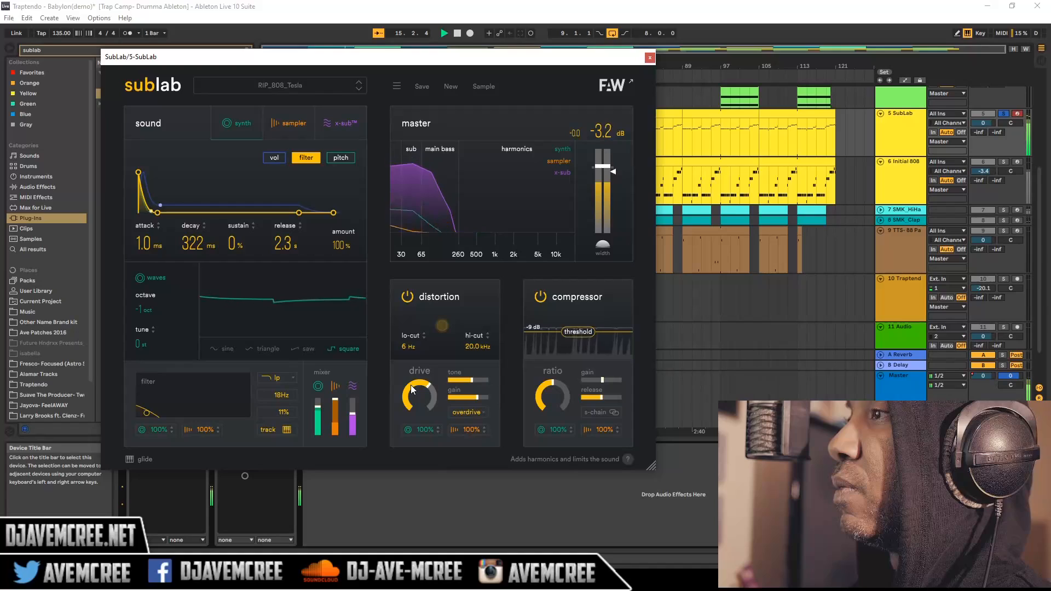
{"action": "left_click_drag", "start_coordinate": [412, 347], "coordinate": [284, 356]}
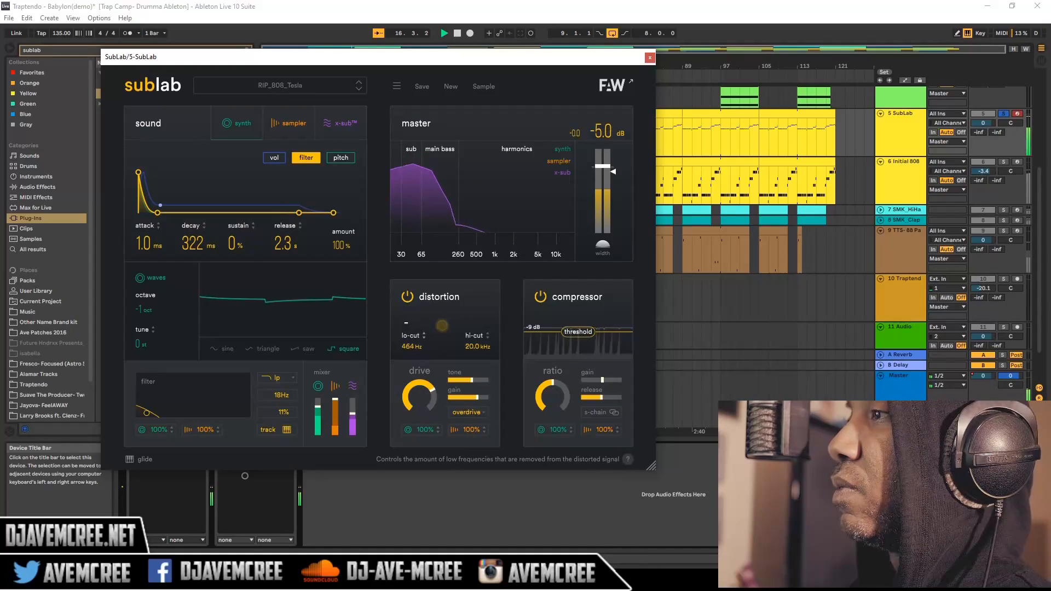
{"action": "left_click", "coordinate": [257, 350]}
{"action": "left_click_drag", "start_coordinate": [475, 347], "coordinate": [471, 378]}
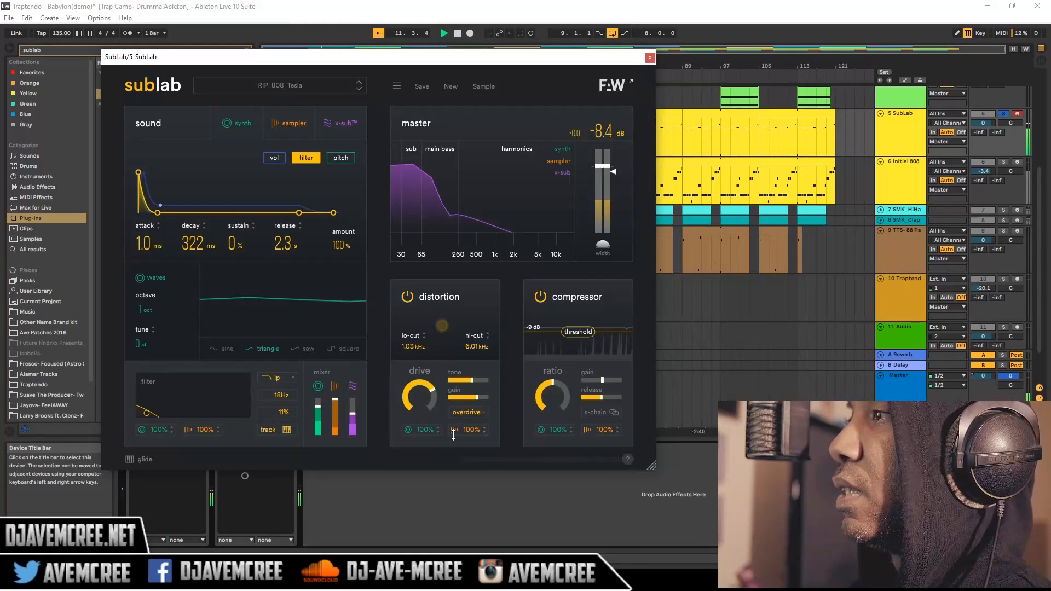
Try the grunge distortion type in the playing loop, and stop playback.
{"action": "left_click", "coordinate": [480, 413]}
{"action": "left_click", "coordinate": [478, 447]}
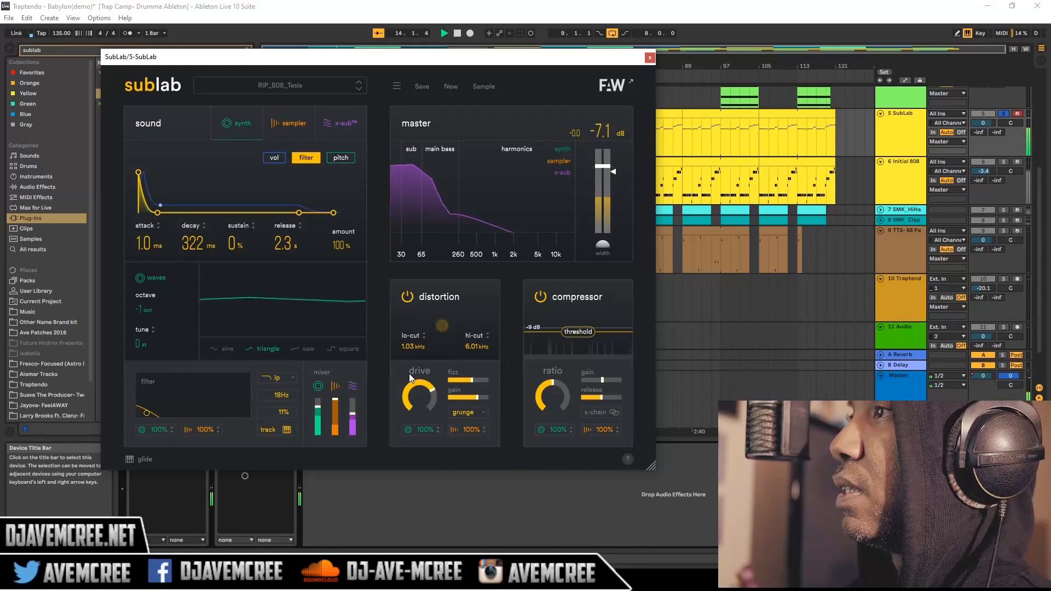
{"action": "key", "text": "space"}
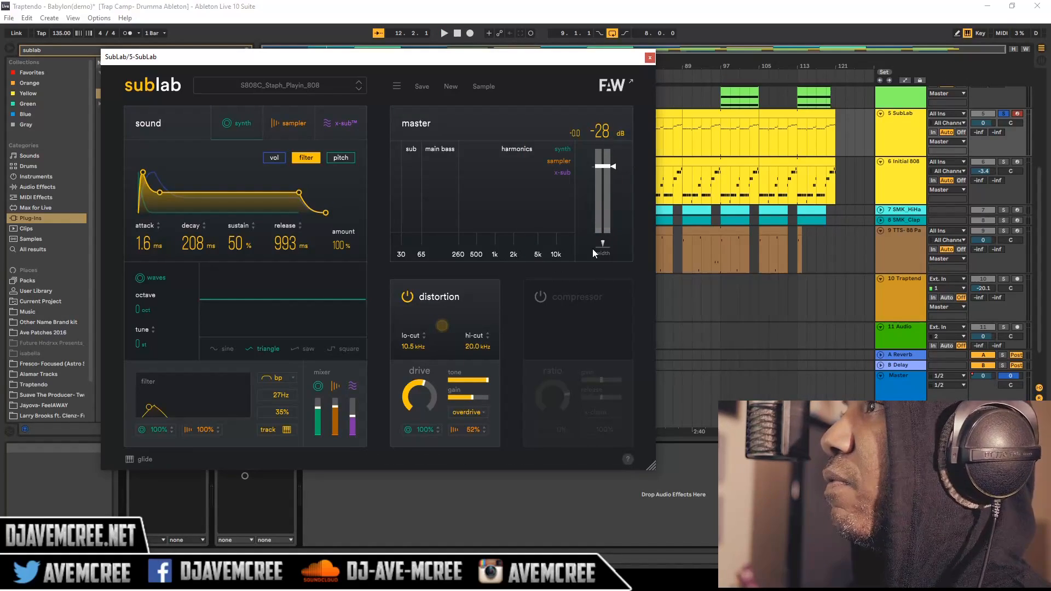
Compare Initial 808 Studio II's effects layout with SubLab's, and review SubLab's sampler, synth and x-sub sound sections.
{"action": "key", "text": "Down"}
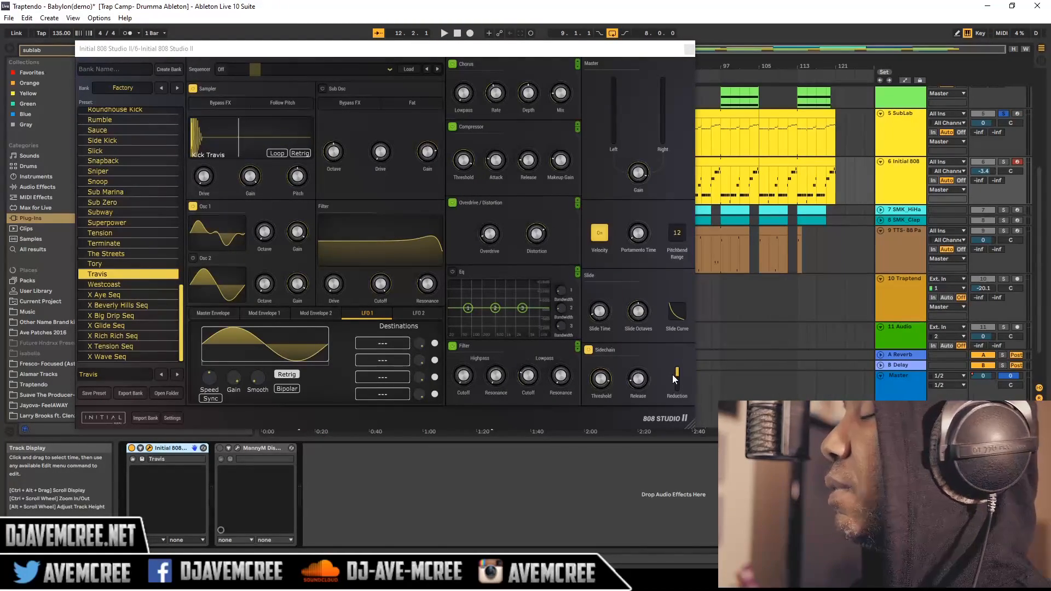
{"action": "key", "text": "Up"}
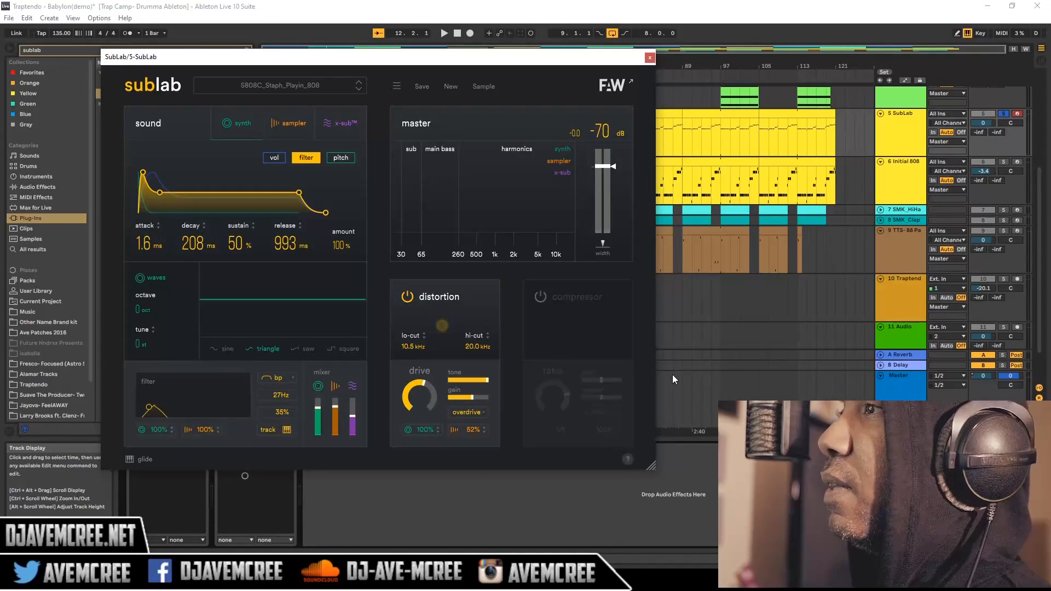
{"action": "left_click", "coordinate": [289, 123]}
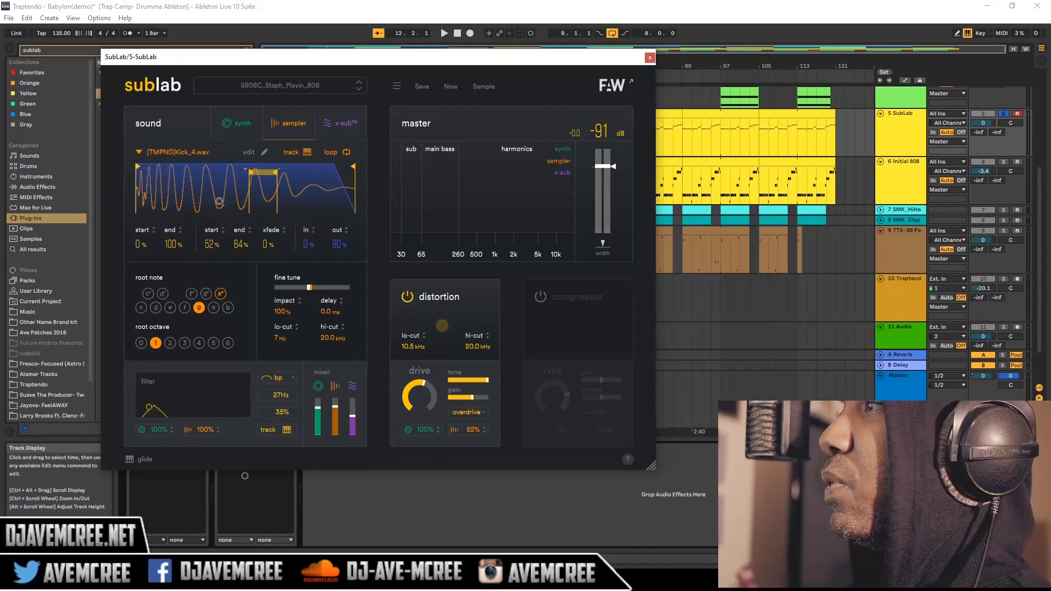
{"action": "left_click", "coordinate": [236, 124]}
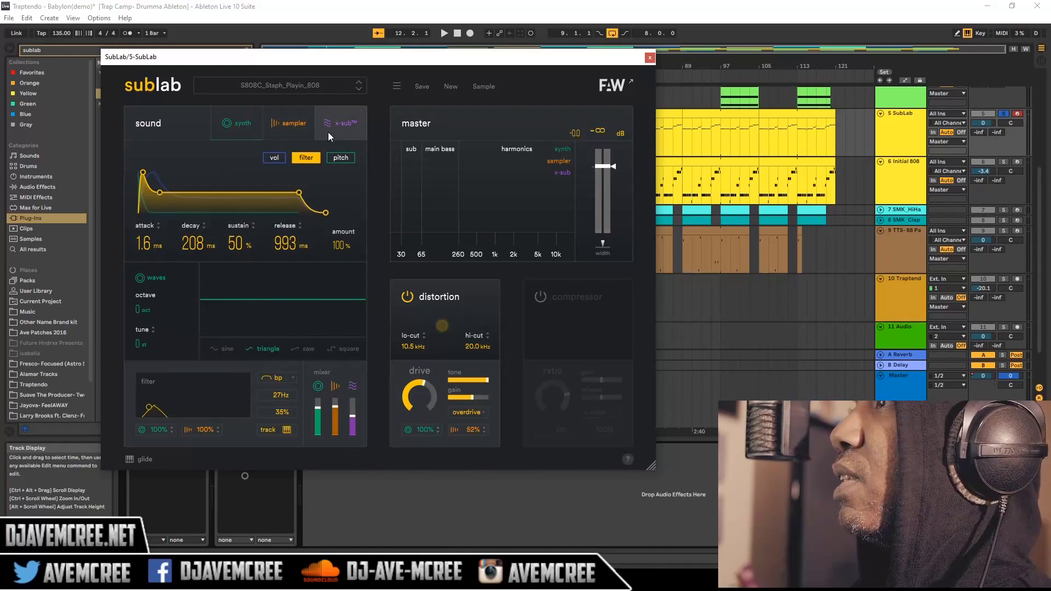
{"action": "left_click", "coordinate": [339, 123]}
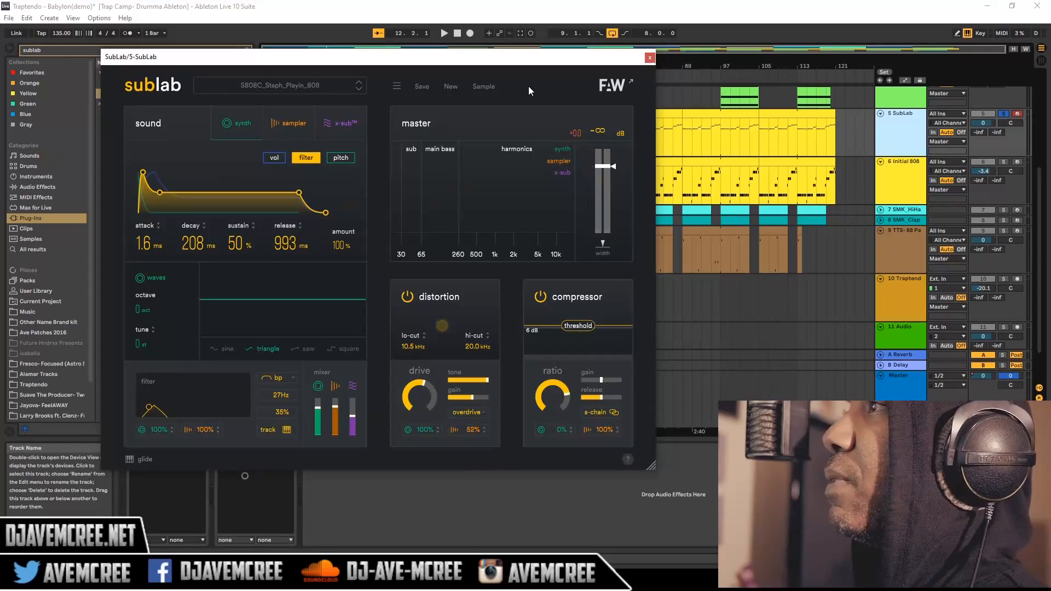
Render SubLab's S808C_Staph_Playin_808 sound as a sample and place the audio file at bar 111 on the empty track below SubLab.
{"action": "left_click", "coordinate": [484, 86]}
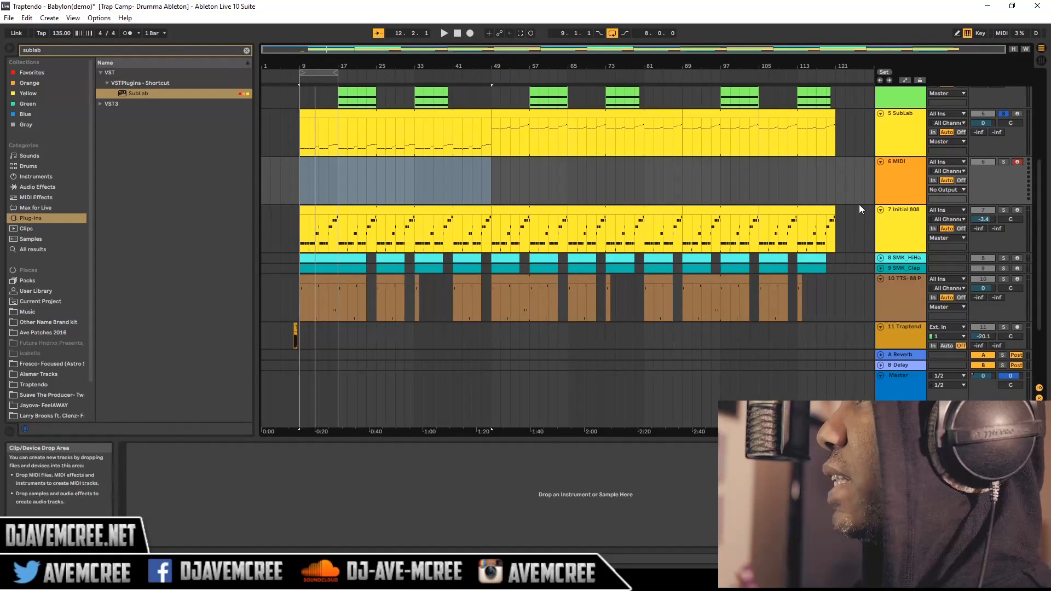
{"action": "left_click", "coordinate": [898, 143]}
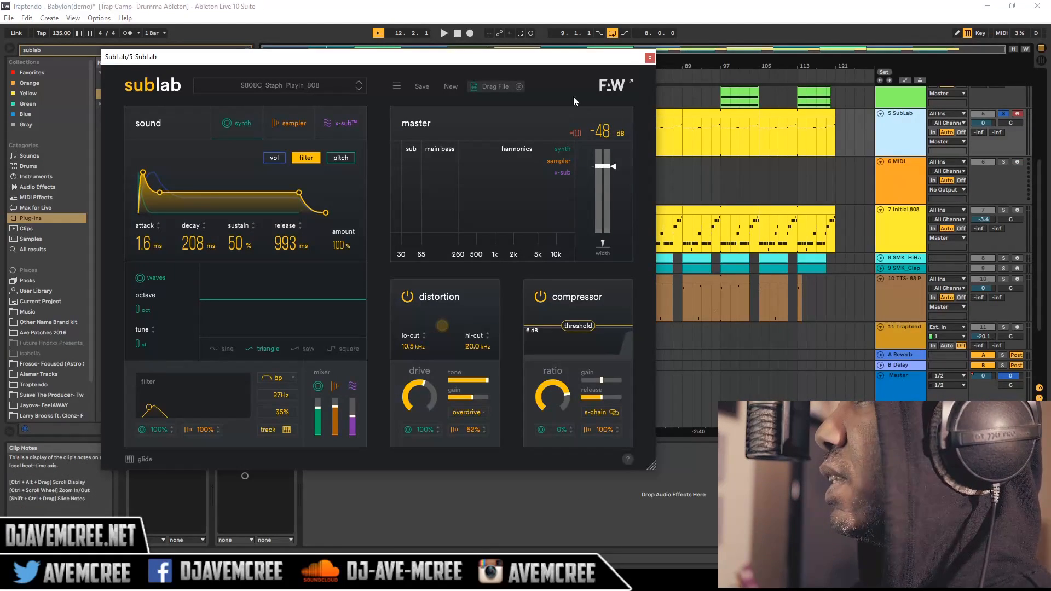
{"action": "left_click_drag", "start_coordinate": [498, 87], "coordinate": [746, 180]}
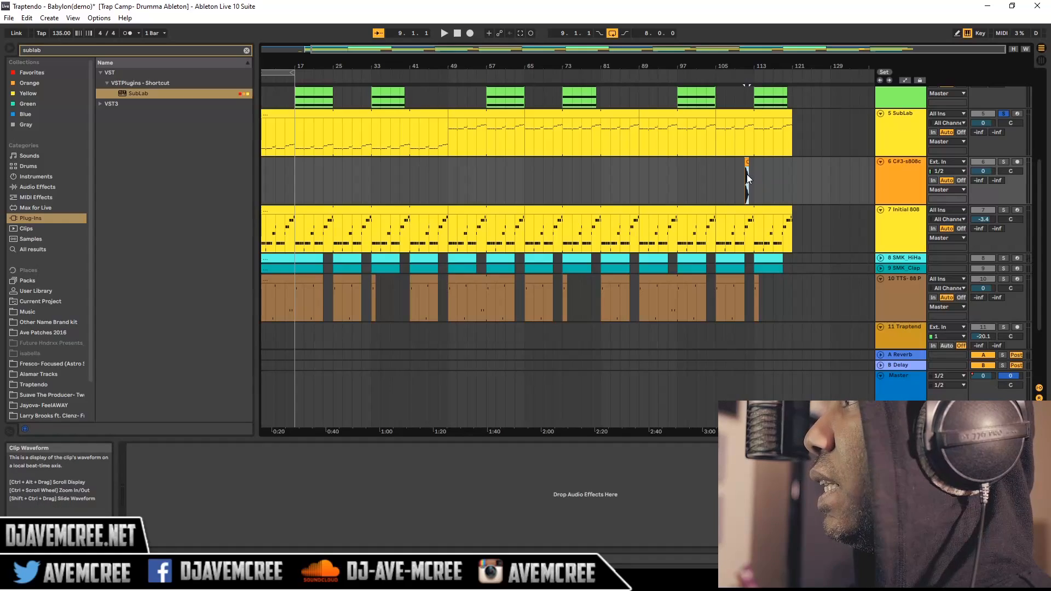
{"action": "scroll", "coordinate": [747, 174], "scroll_direction": "up", "scroll_amount": 10}
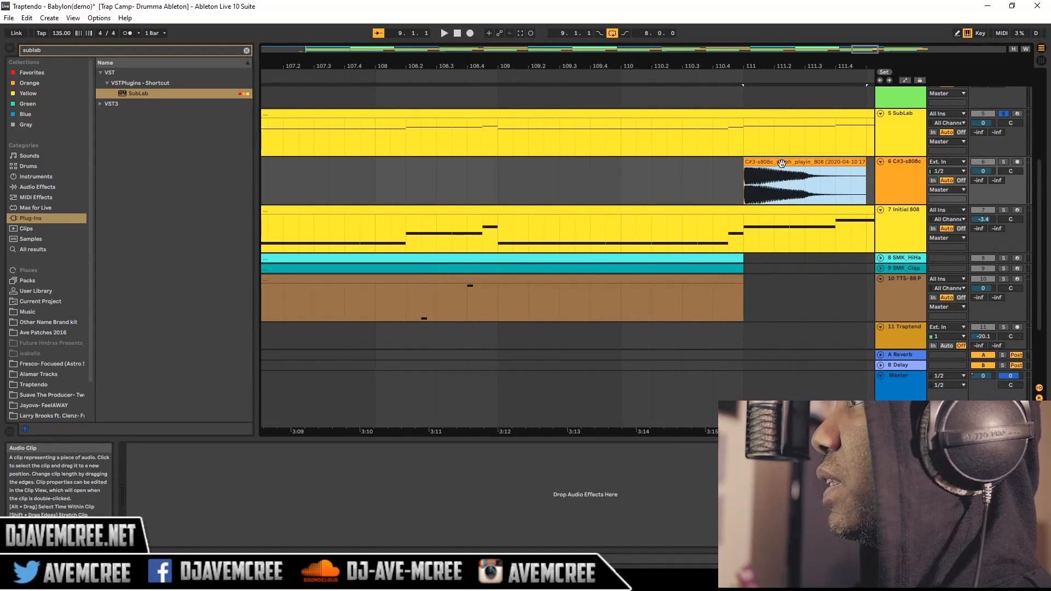
View the SubLab track's plug-in again, and bring up the Initial 808 Studio II plug-in for comparison.
{"action": "left_click", "coordinate": [893, 141]}
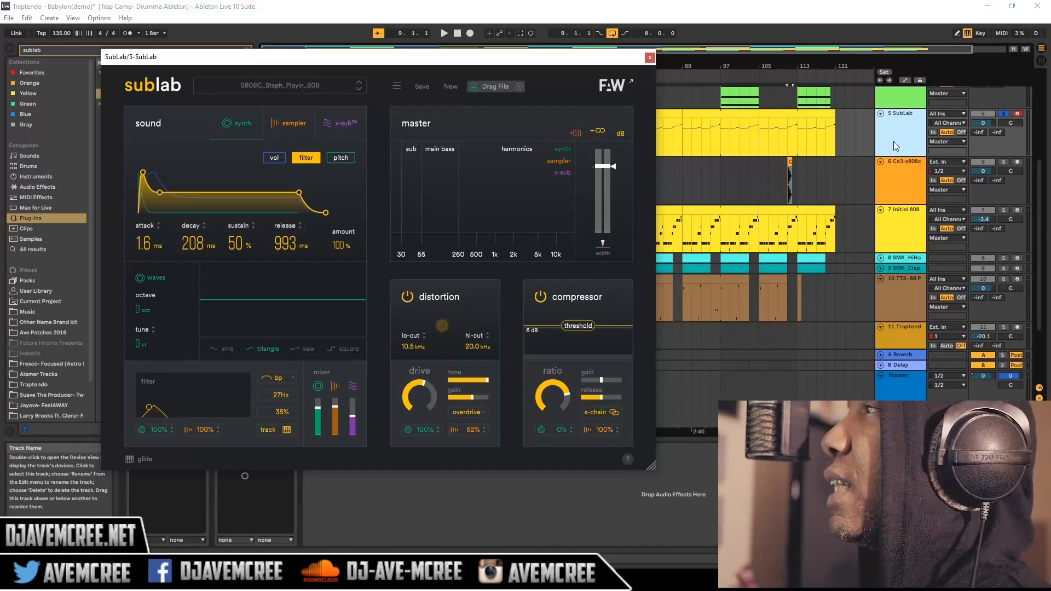
{"action": "key", "text": "Down"}
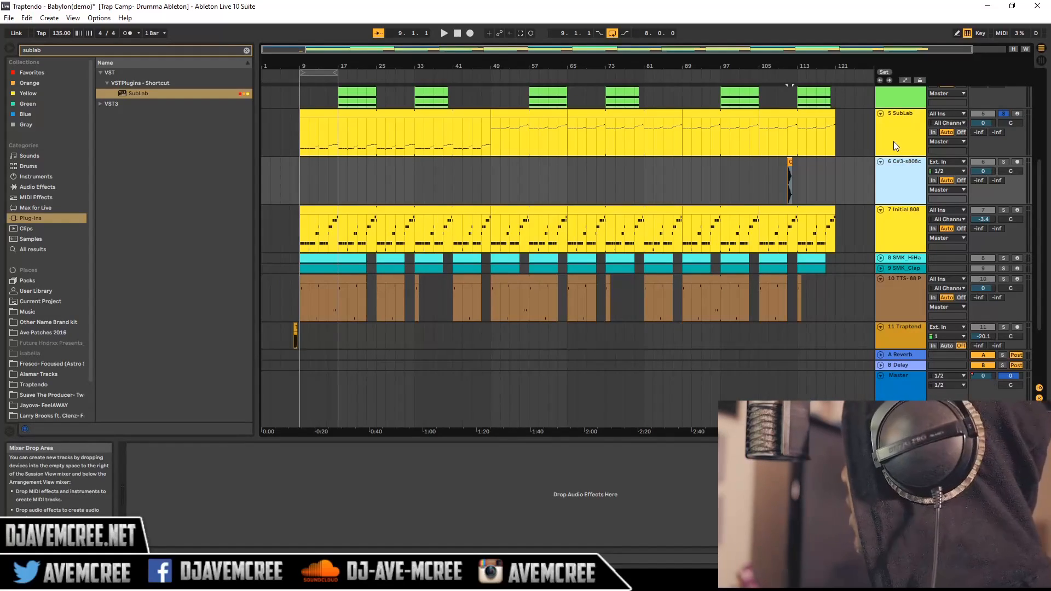
{"action": "key", "text": "Down"}
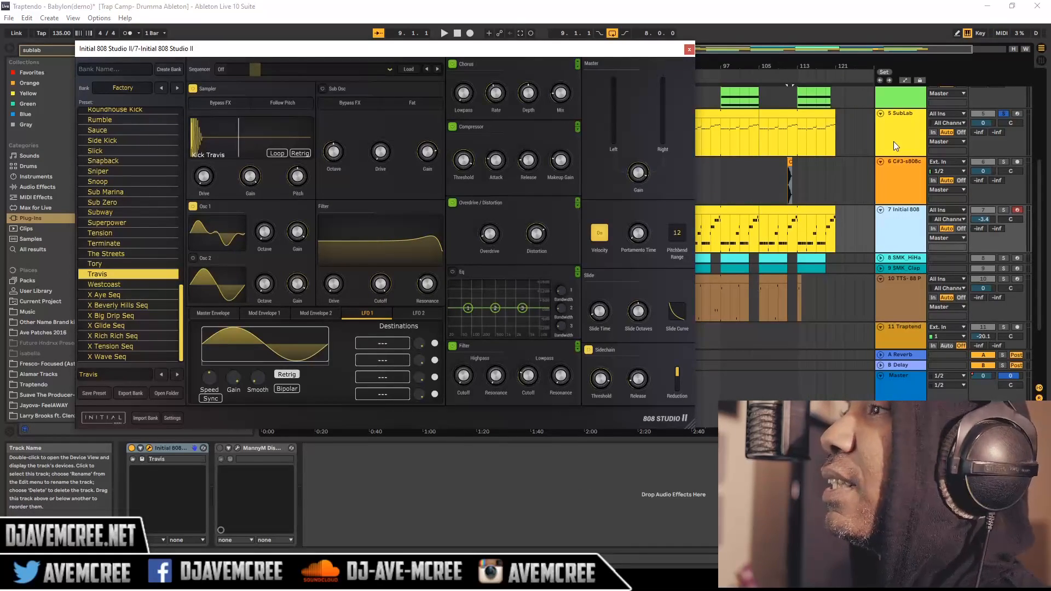